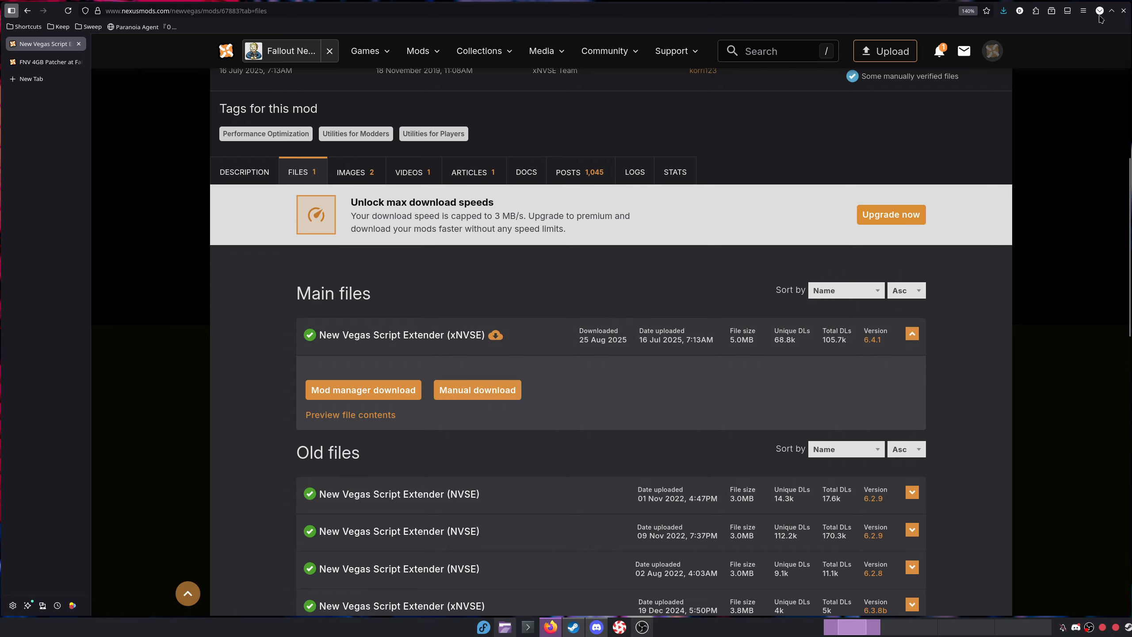
Switch to the Downloads folder in Dolphin and view the contents of the New Vegas Script Extender 7z archive in Ark
left_click(1099, 10)
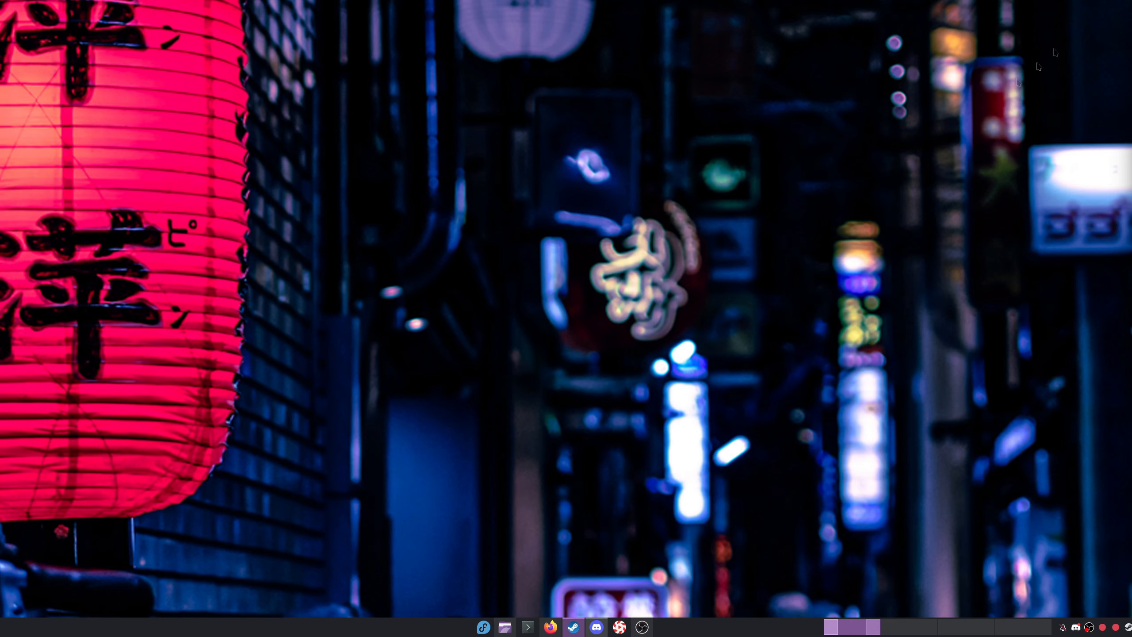
left_click(505, 628)
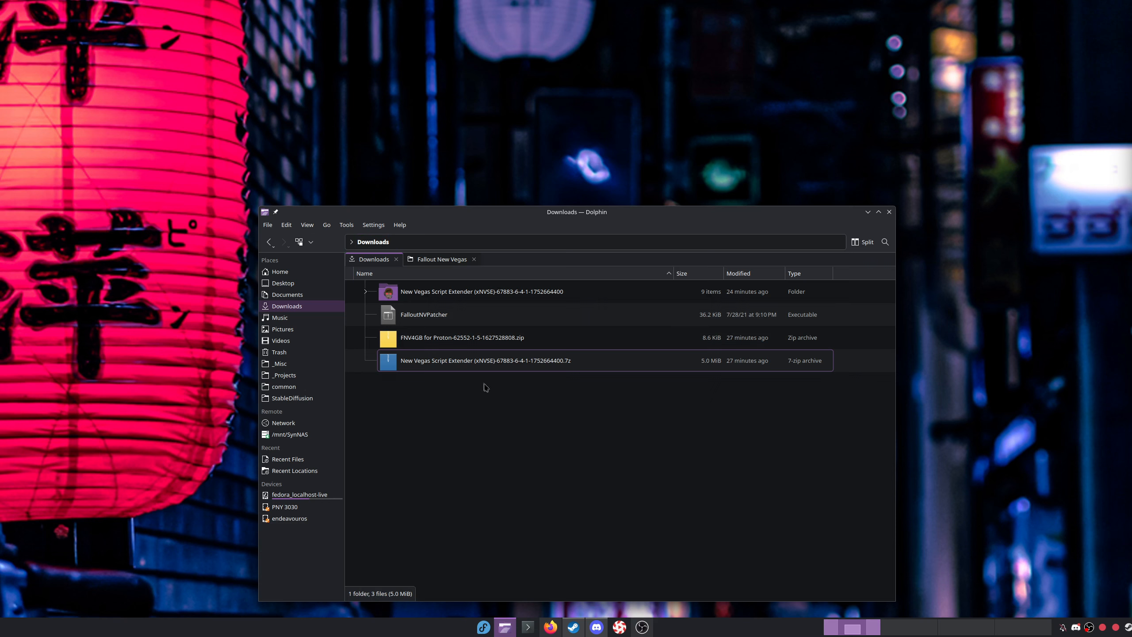
right_click(479, 366)
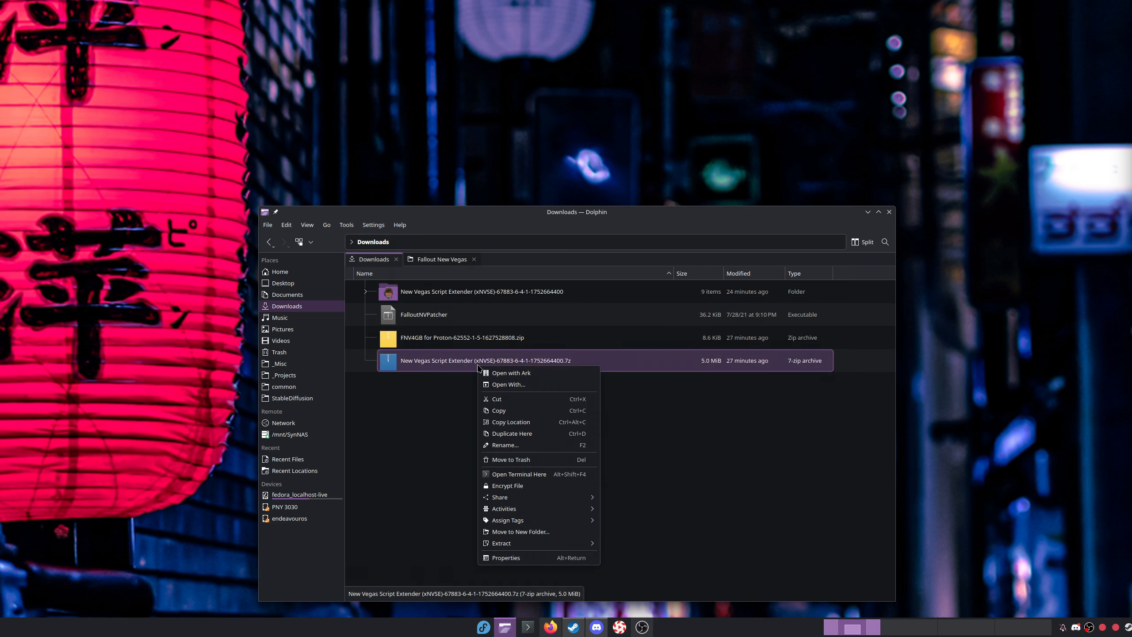
left_click(547, 376)
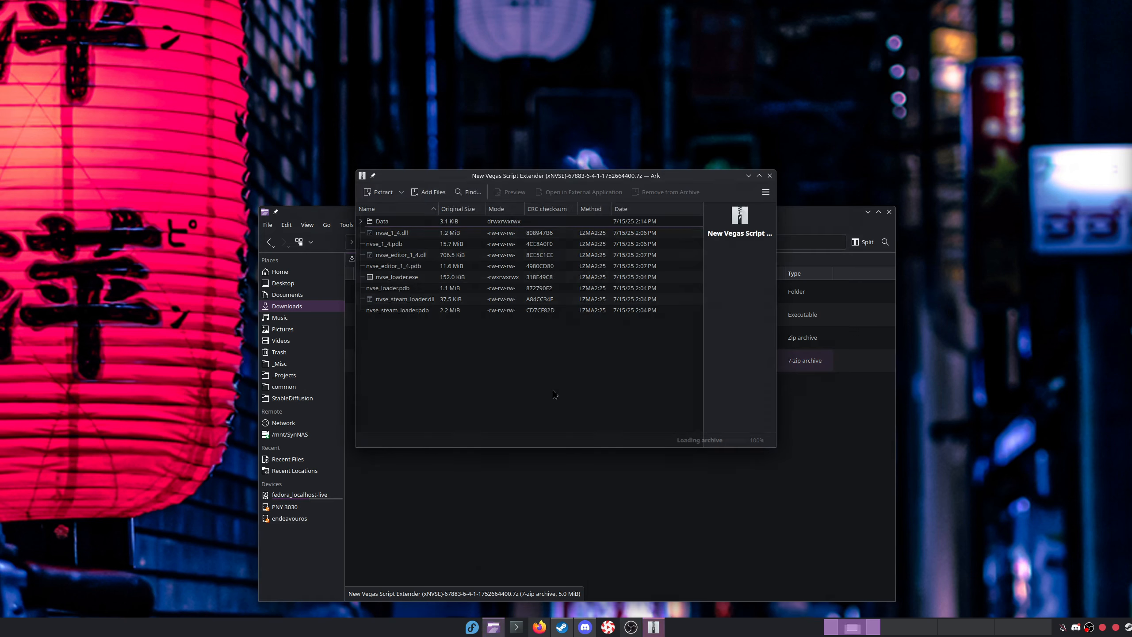
left_click(771, 176)
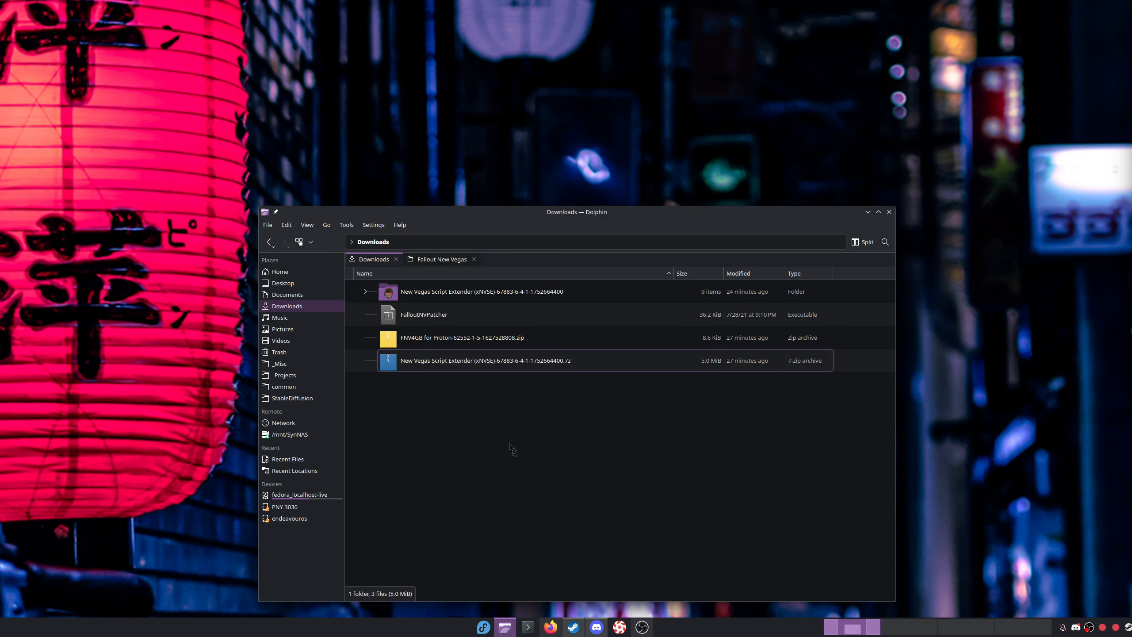
left_click(482, 322)
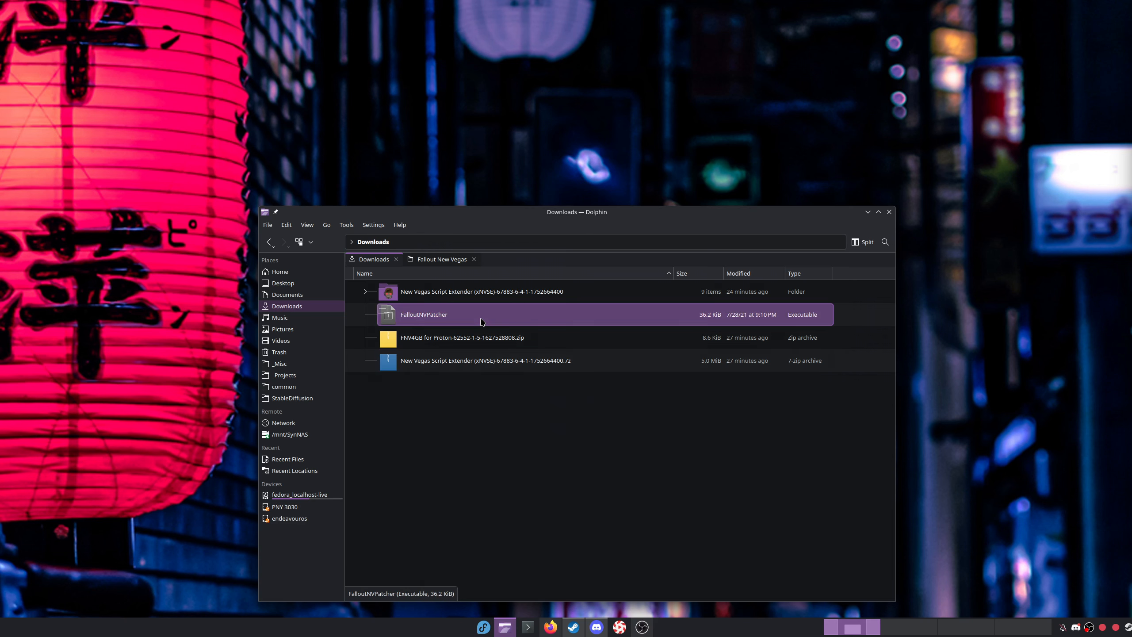
left_click(486, 300)
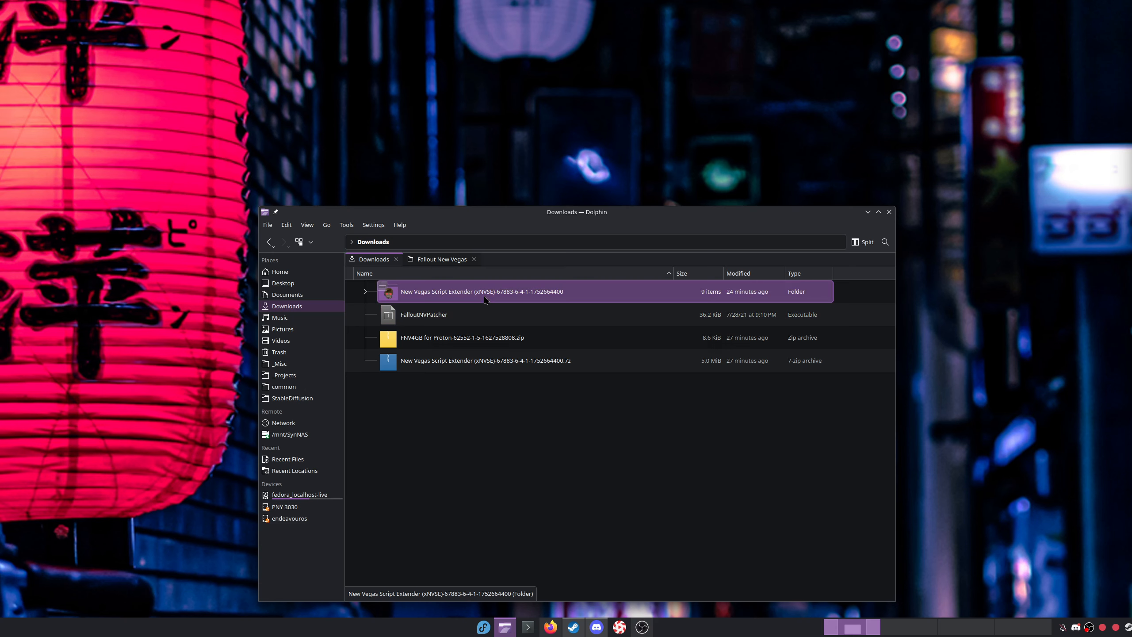
left_click(475, 448)
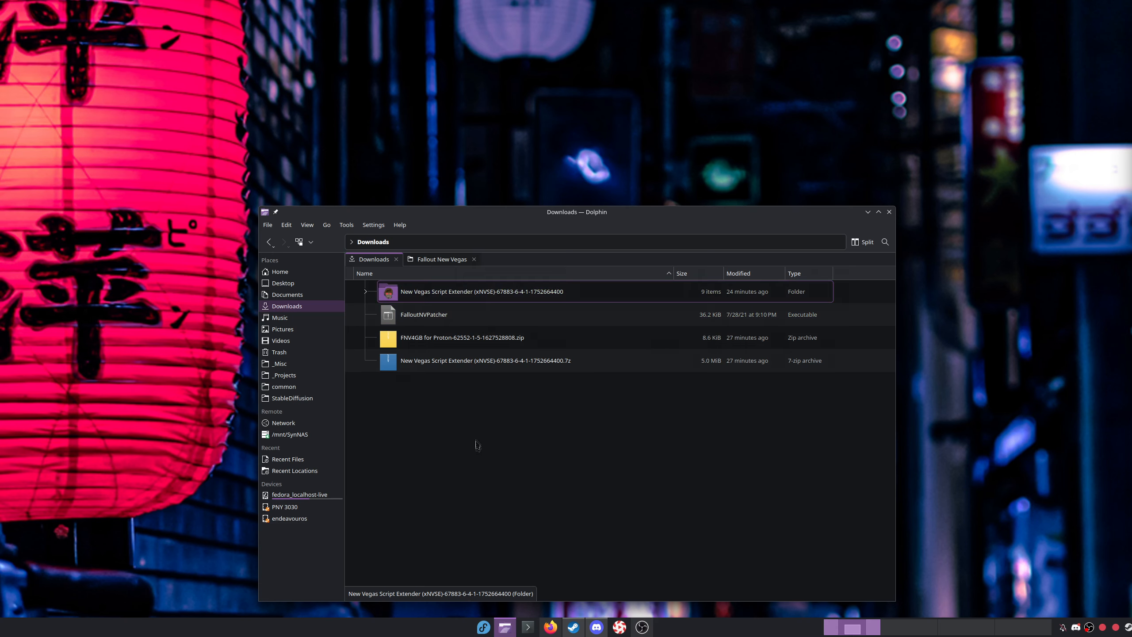
Switch to Steam and browse the local files of Fallout: New Vegas from its library entry
left_click(437, 261)
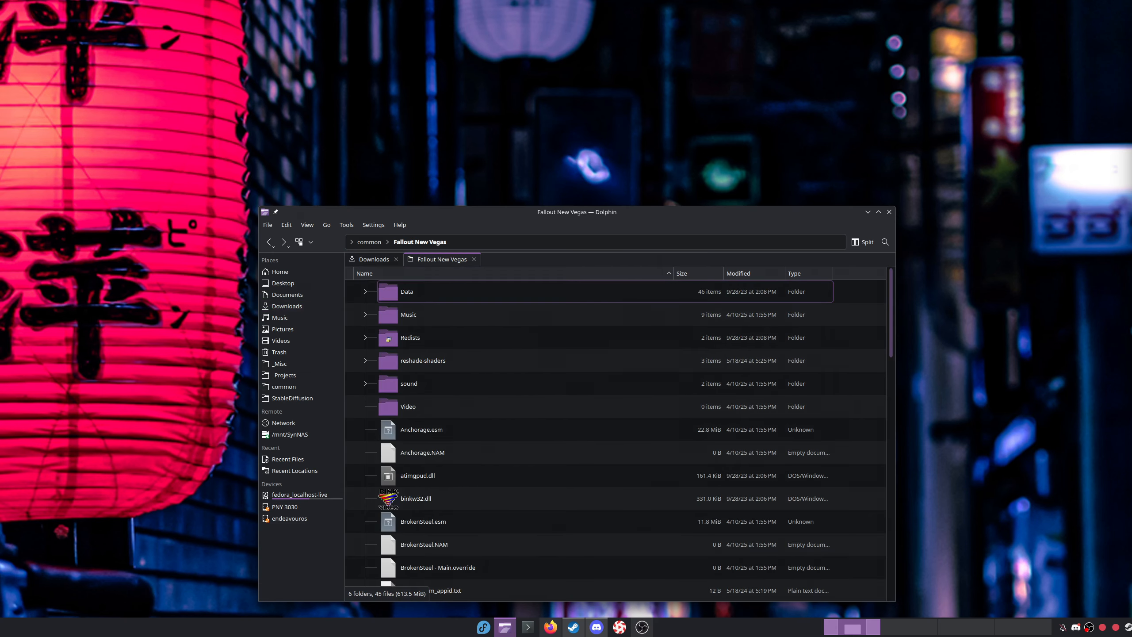
key("alt+Tab")
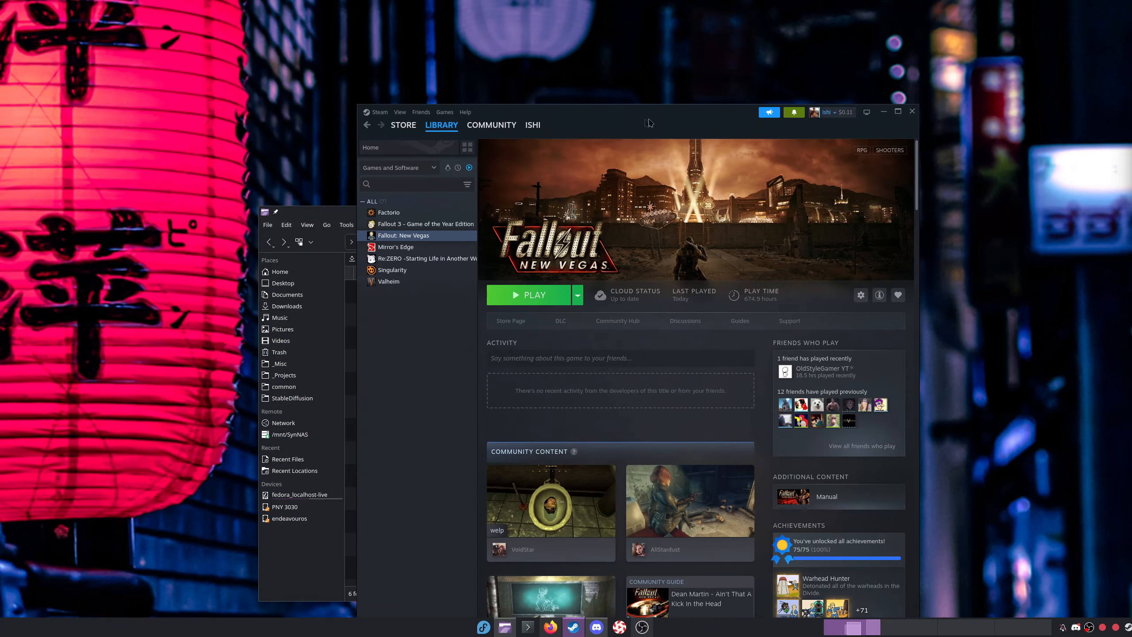
right_click(386, 240)
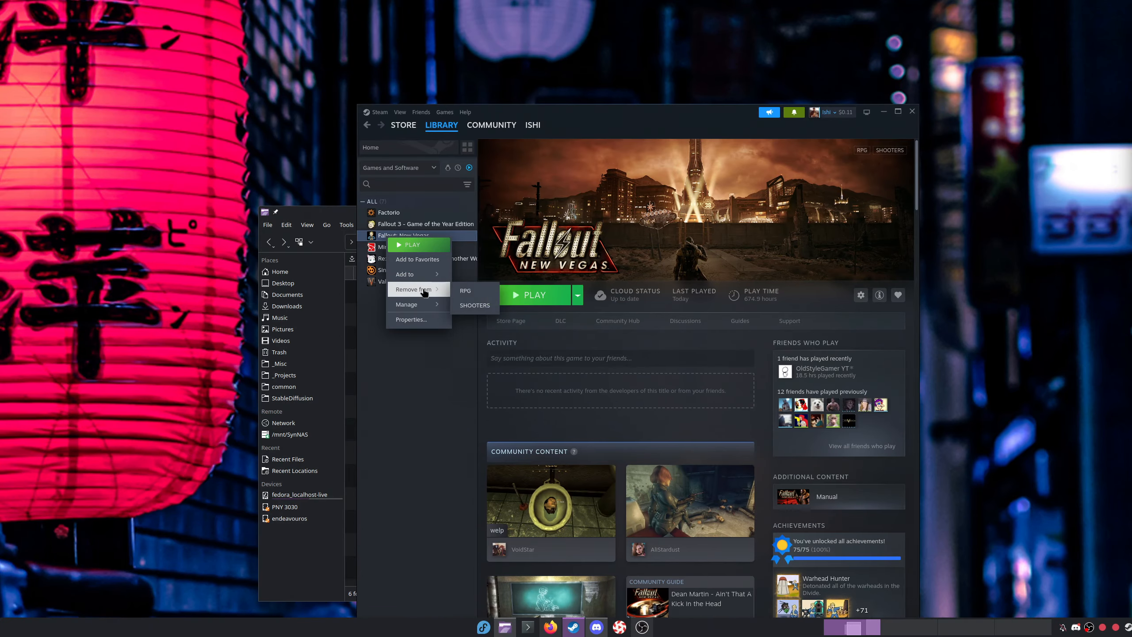
mouse_move(424, 304)
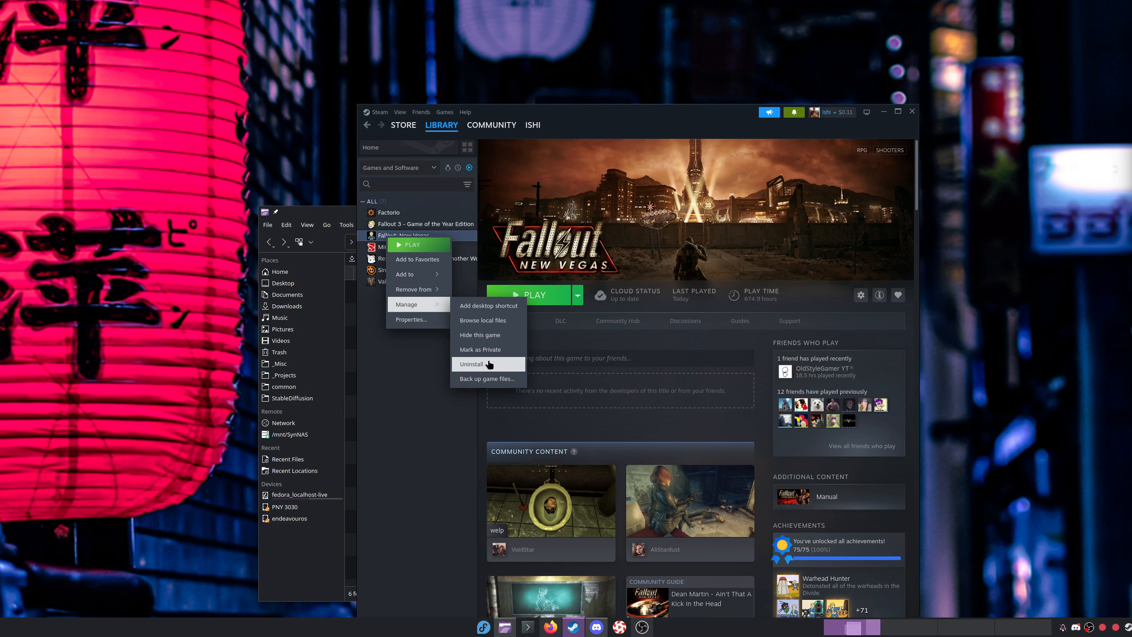
left_click(488, 321)
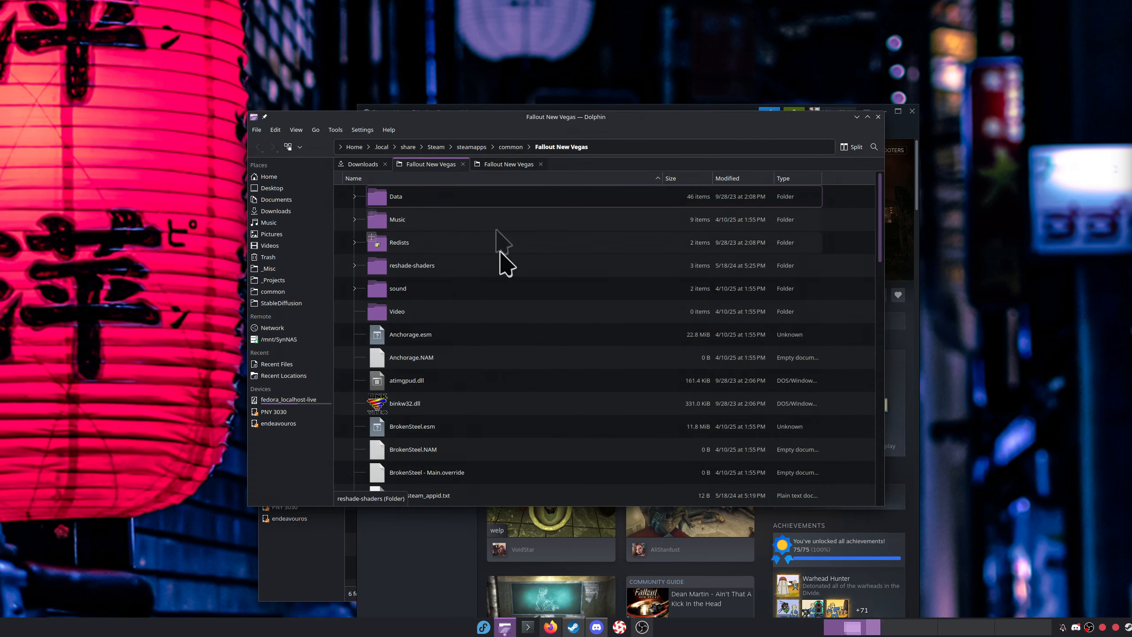
In the last Fallout New Vegas tab, navigate from Home through .steam, steam, steamapps and common to the Fallout New Vegas folder
left_click_drag(455, 129, 493, 207)
left_click(549, 243)
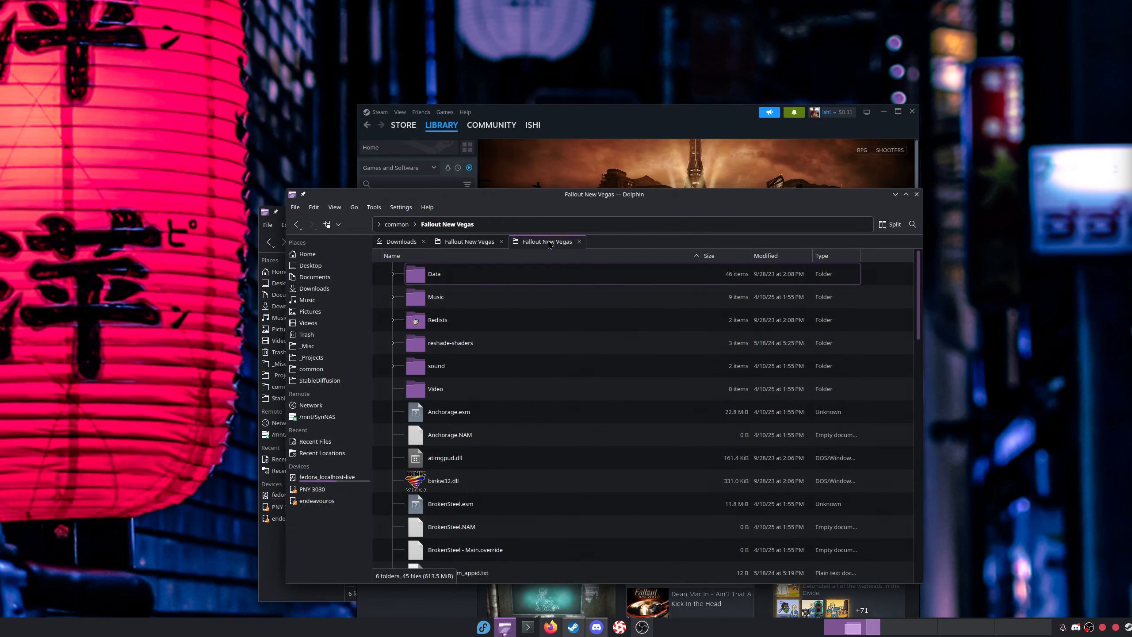
left_click(308, 254)
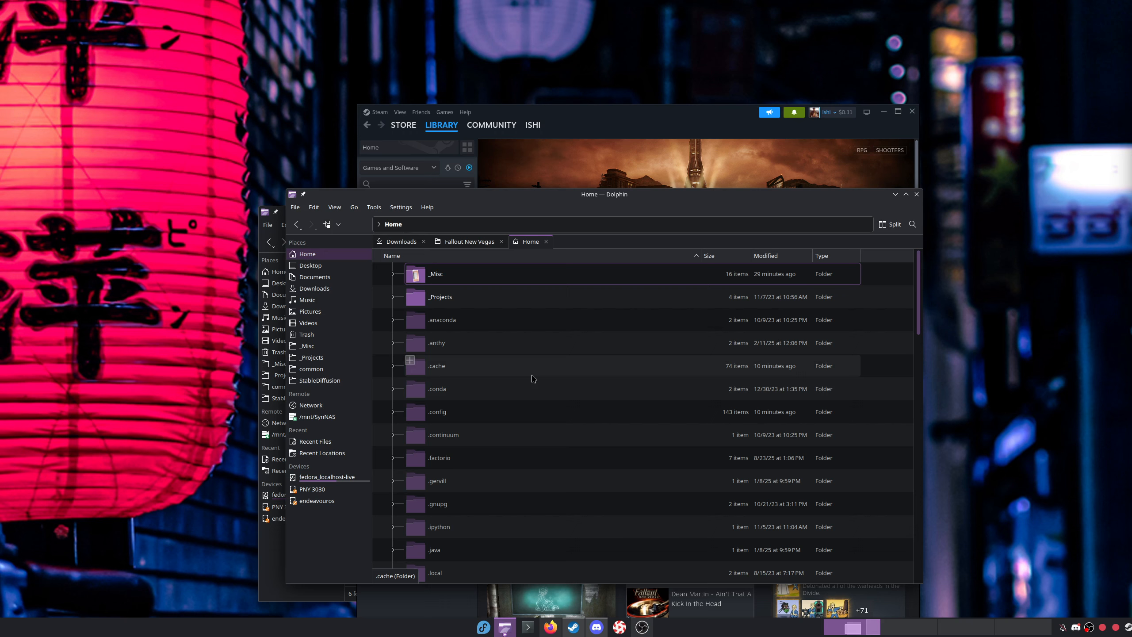
key("ctrl+h")
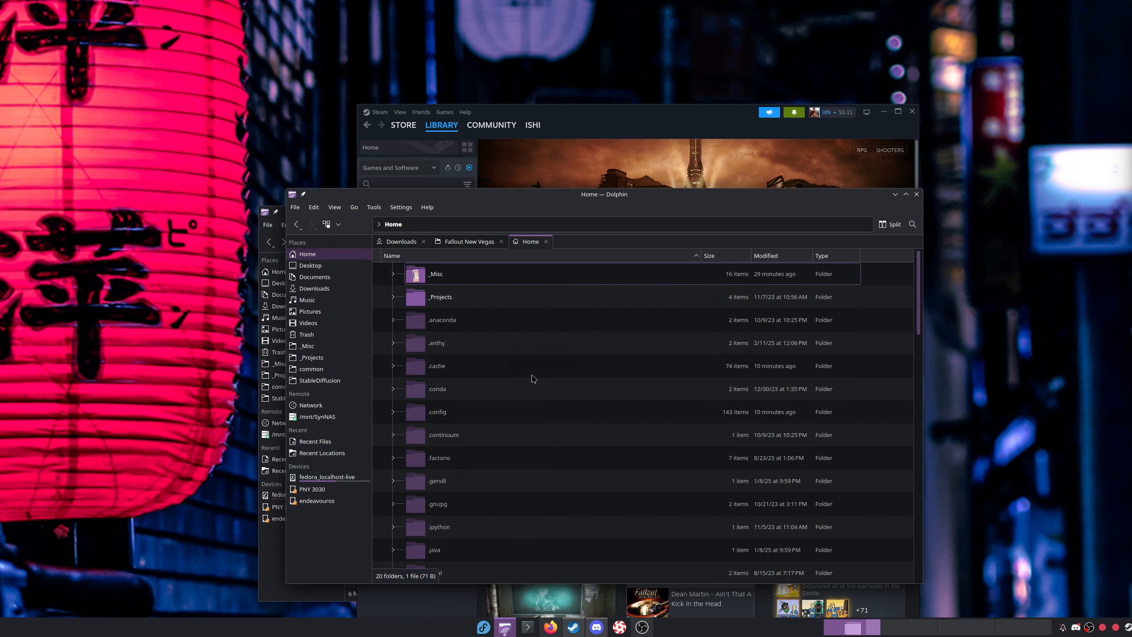
key("ctrl+h")
scroll(531, 428, "down", 3)
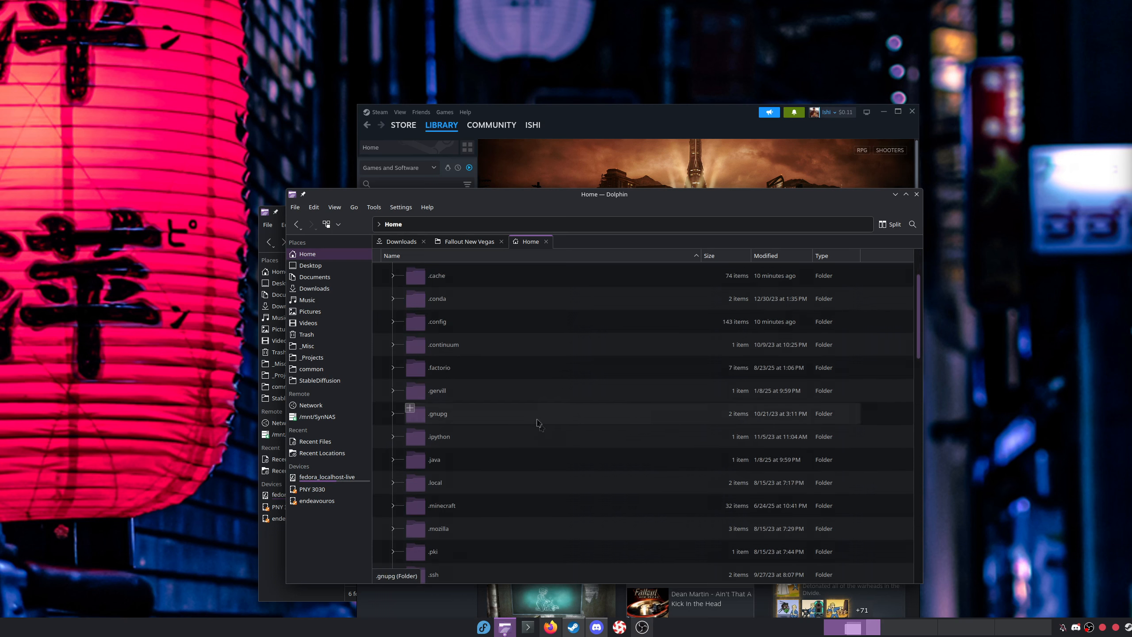
scroll(551, 440, "down", 1)
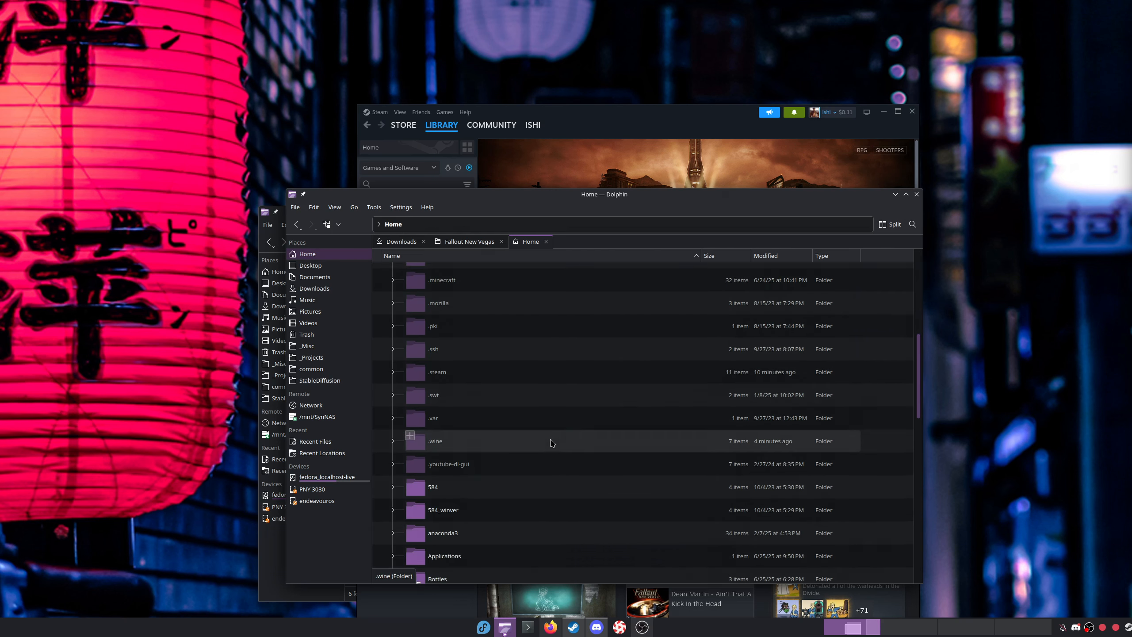
double_click(521, 377)
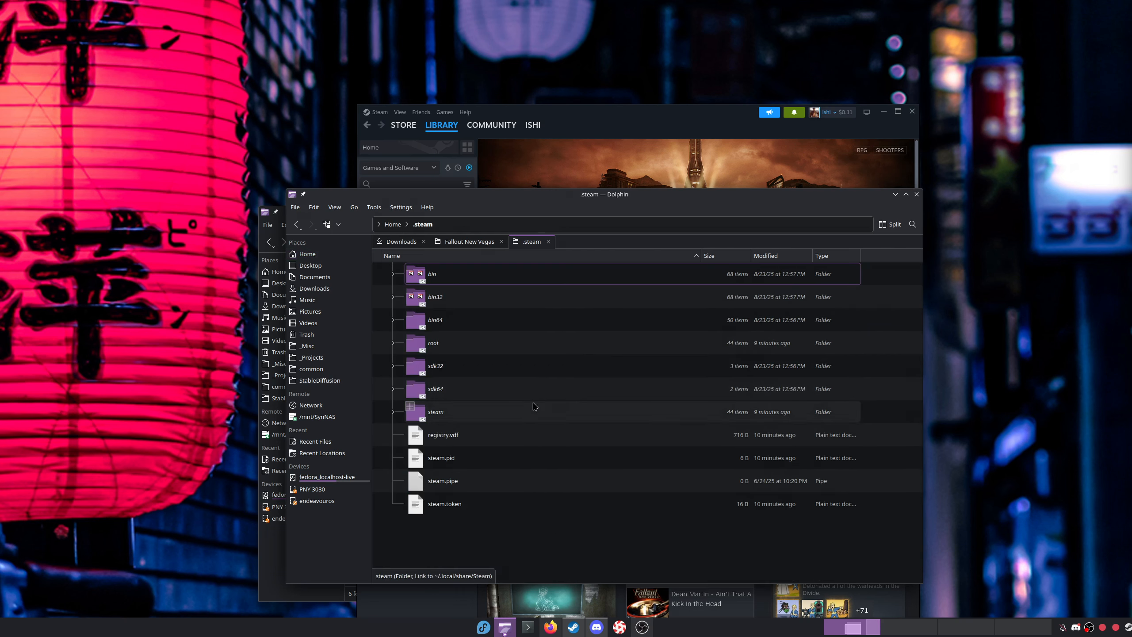
double_click(503, 411)
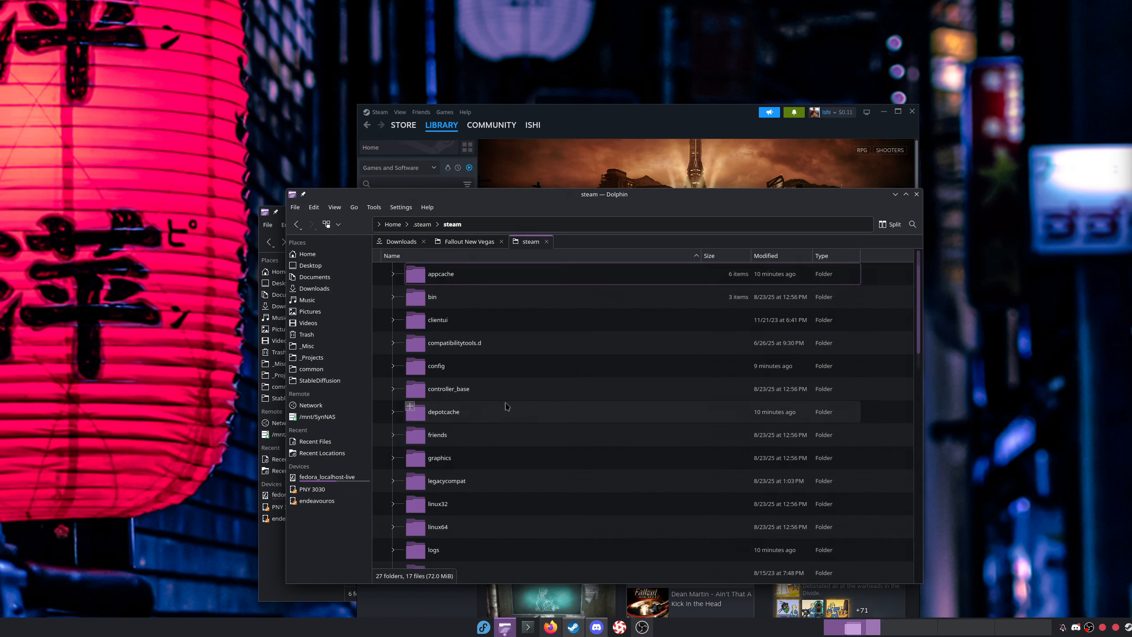
scroll(506, 410, "down", 5)
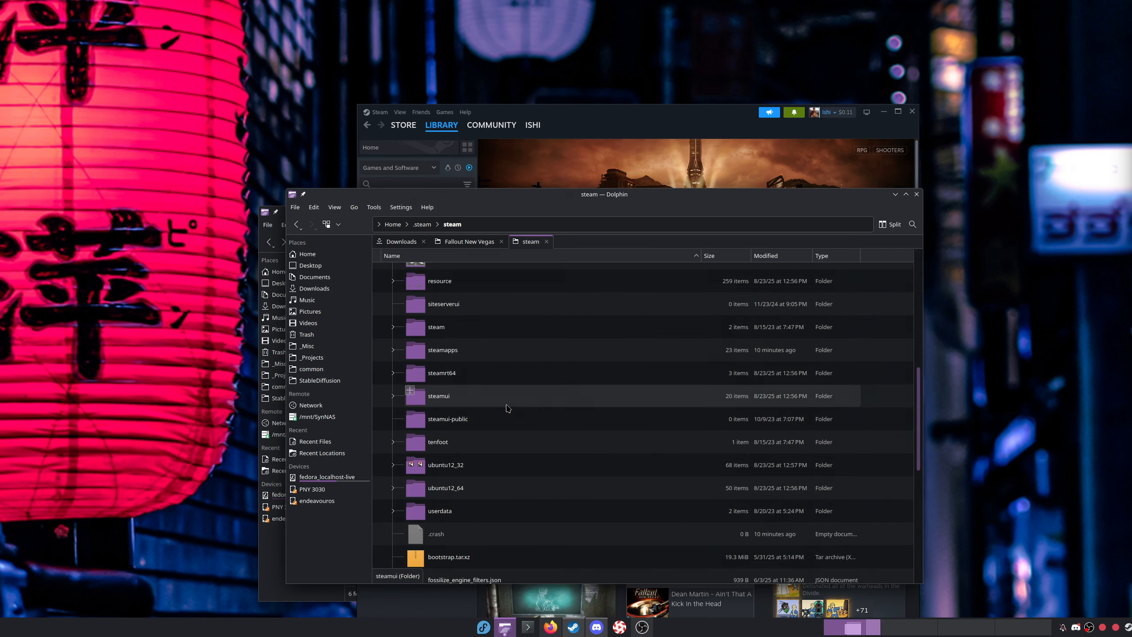
double_click(501, 354)
double_click(498, 283)
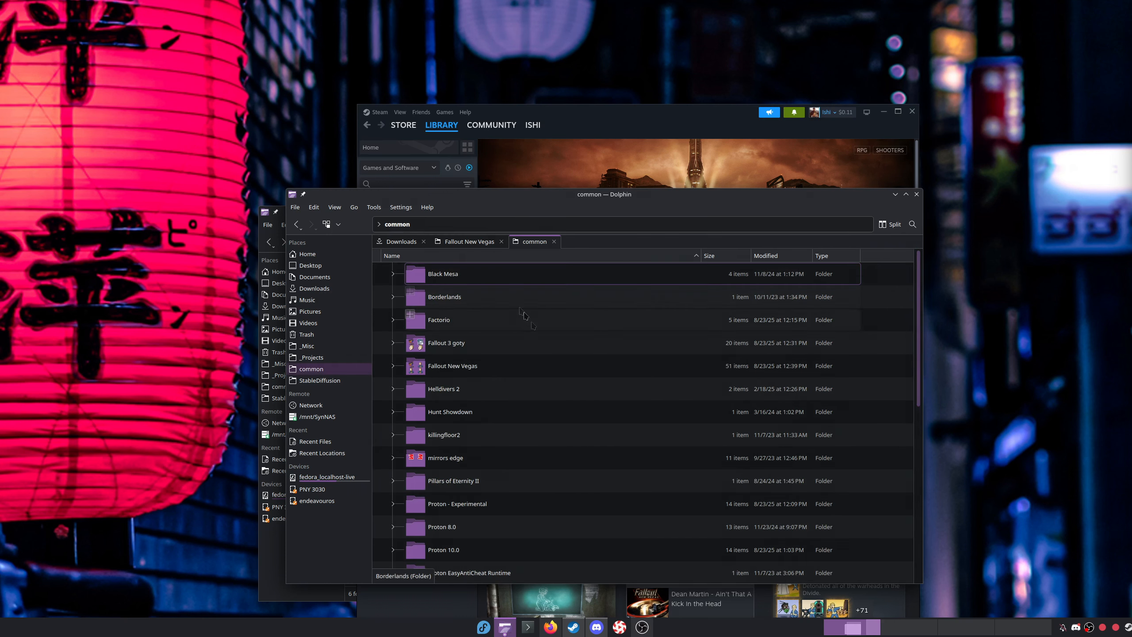
double_click(523, 367)
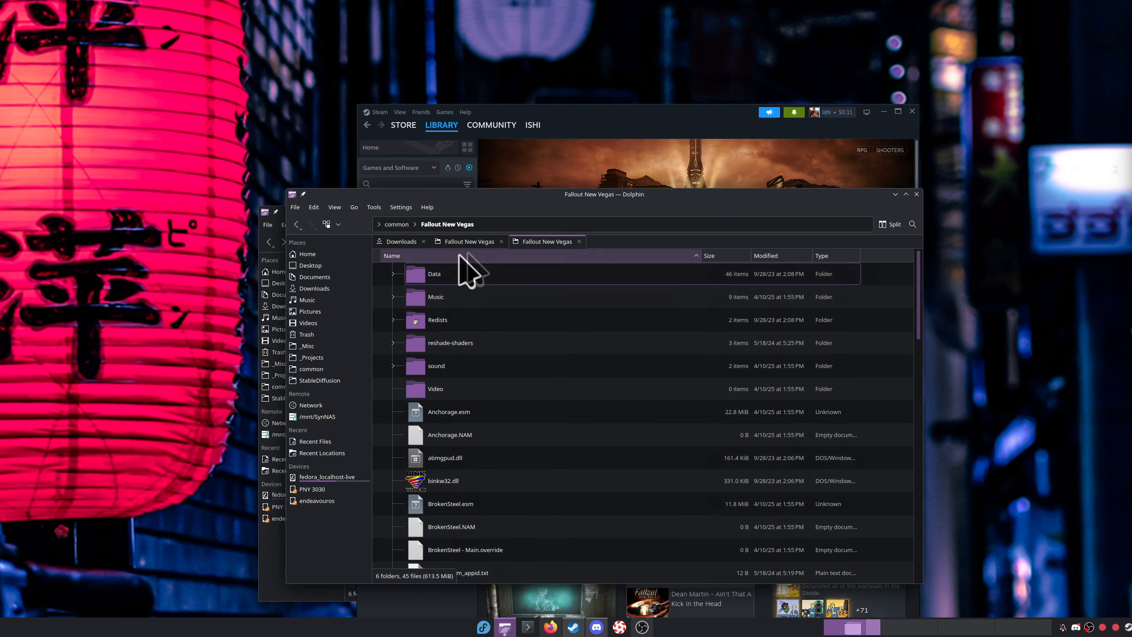
Copy all contents of the extracted New Vegas Script Extender (xNVSE) folder in Downloads
left_click(473, 242)
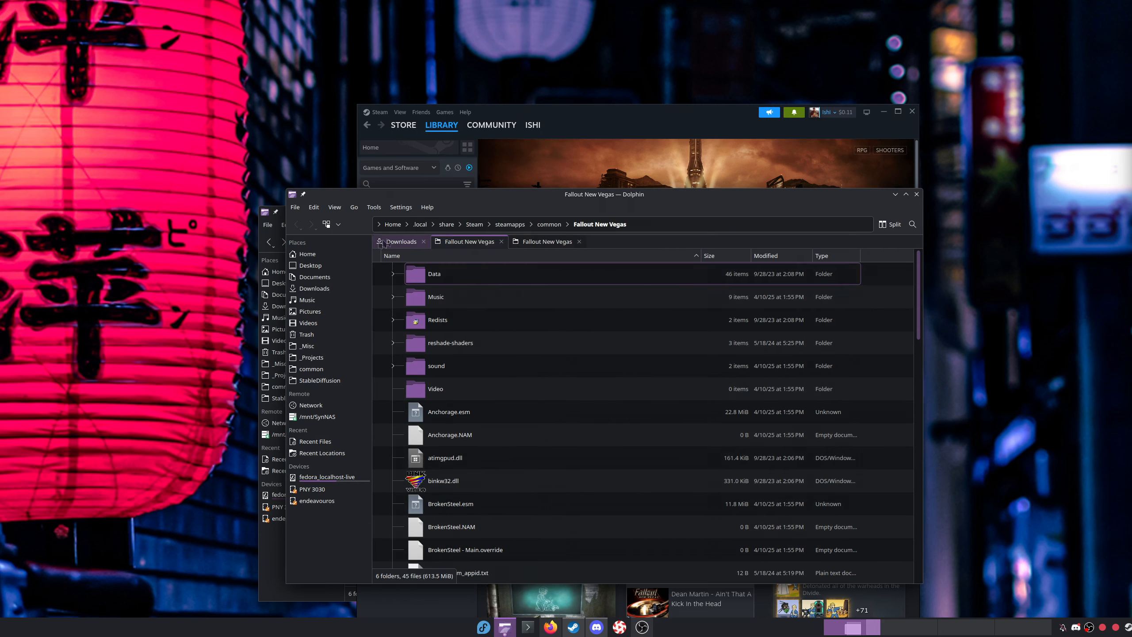
left_click_drag(672, 124, 0, 170)
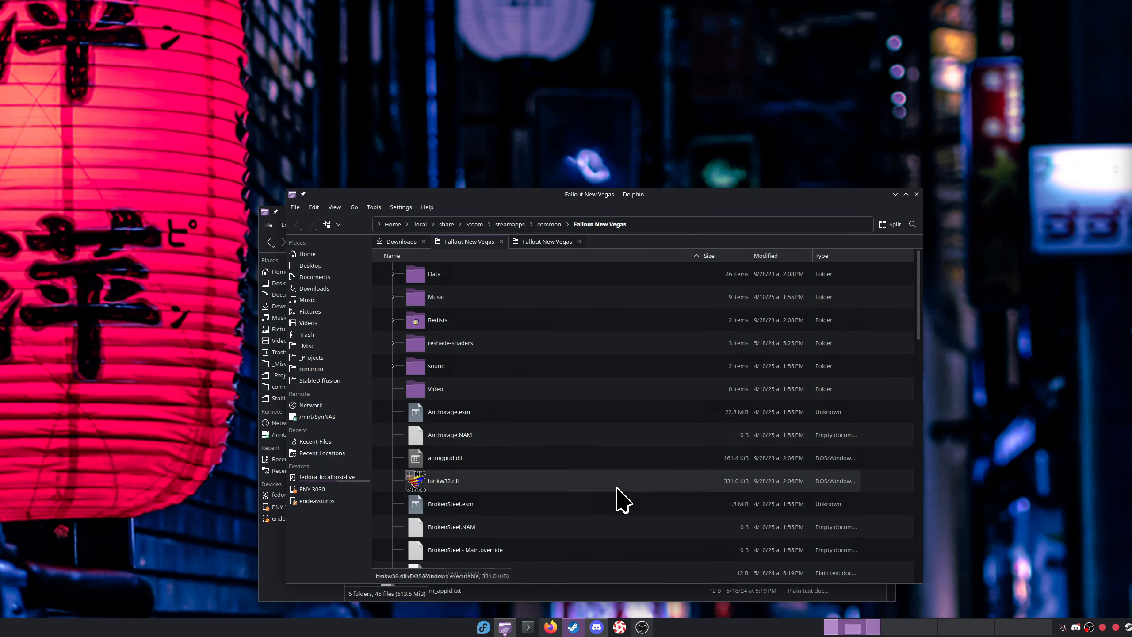
left_click(399, 242)
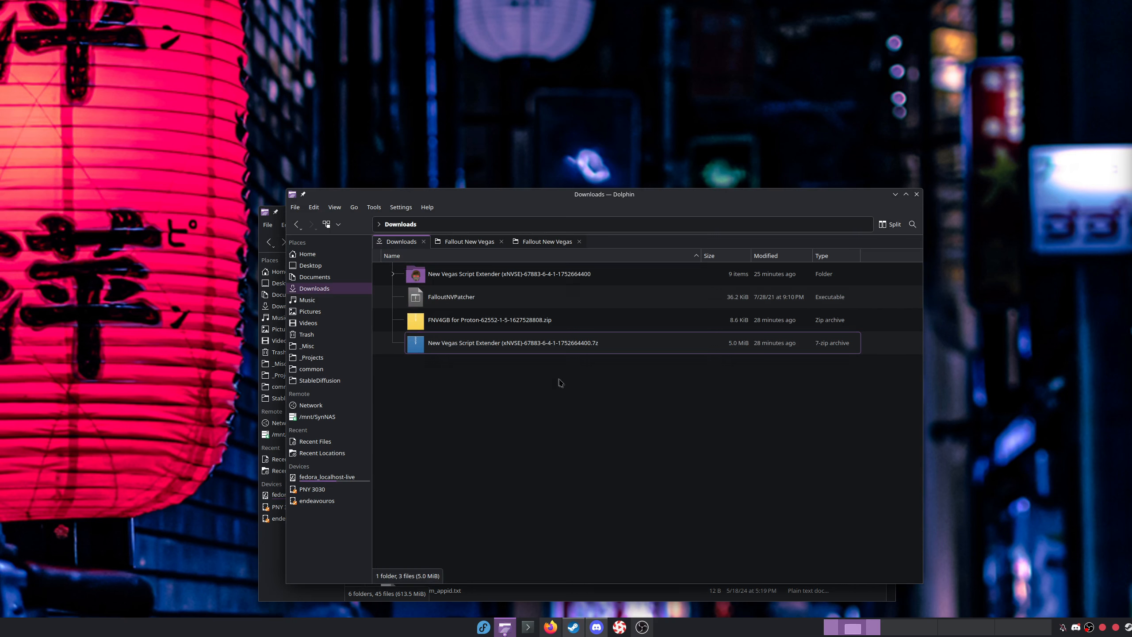
double_click(517, 274)
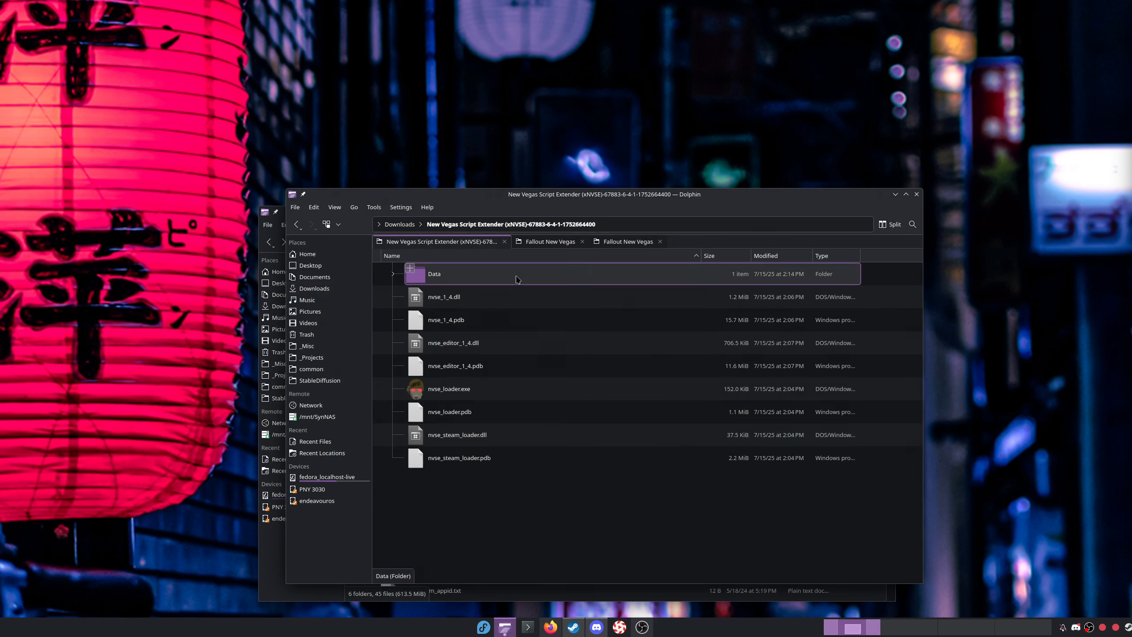
left_click_drag(526, 534, 520, 268)
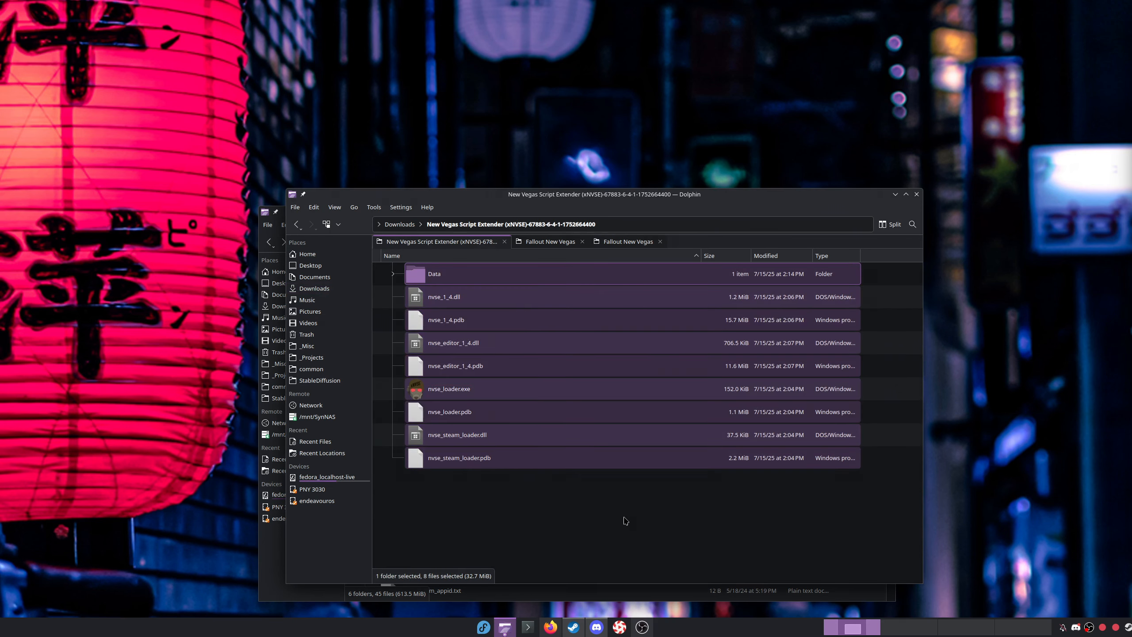
Paste the copied script extender files into the Fallout New Vegas folder, writing into the existing Data folder and applying that to all
left_click(551, 242)
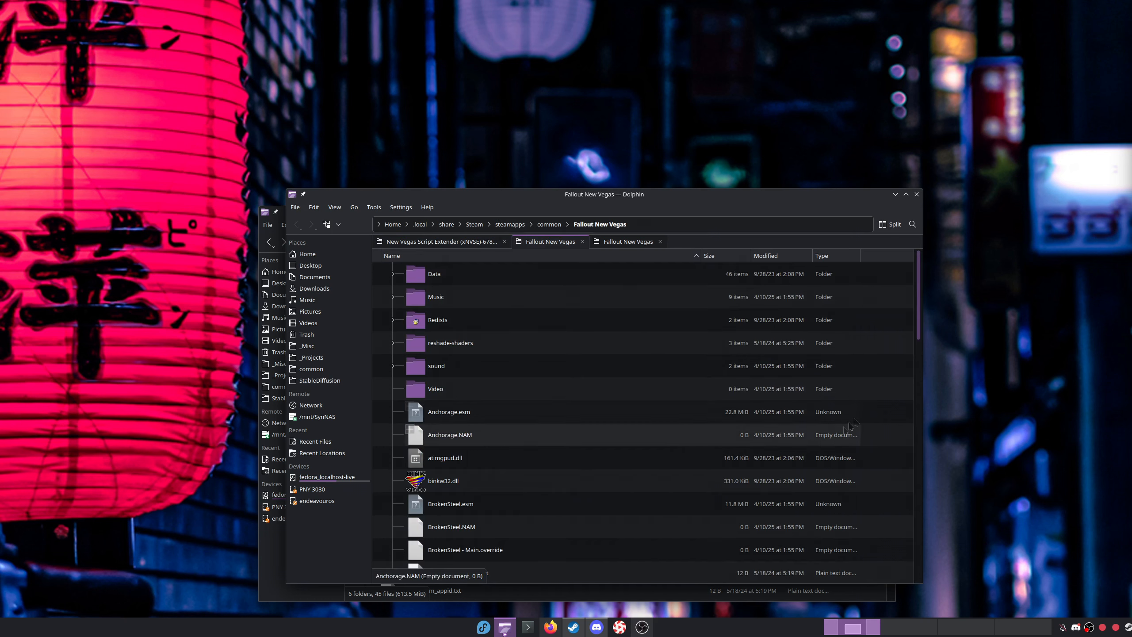
key("ctrl+v")
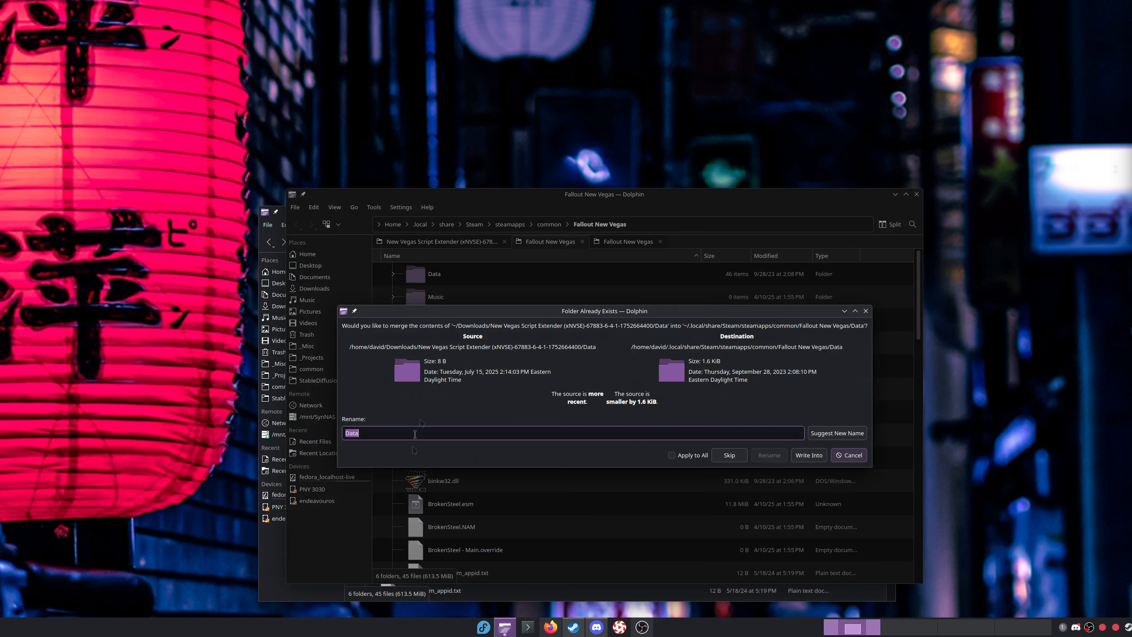
left_click(683, 459)
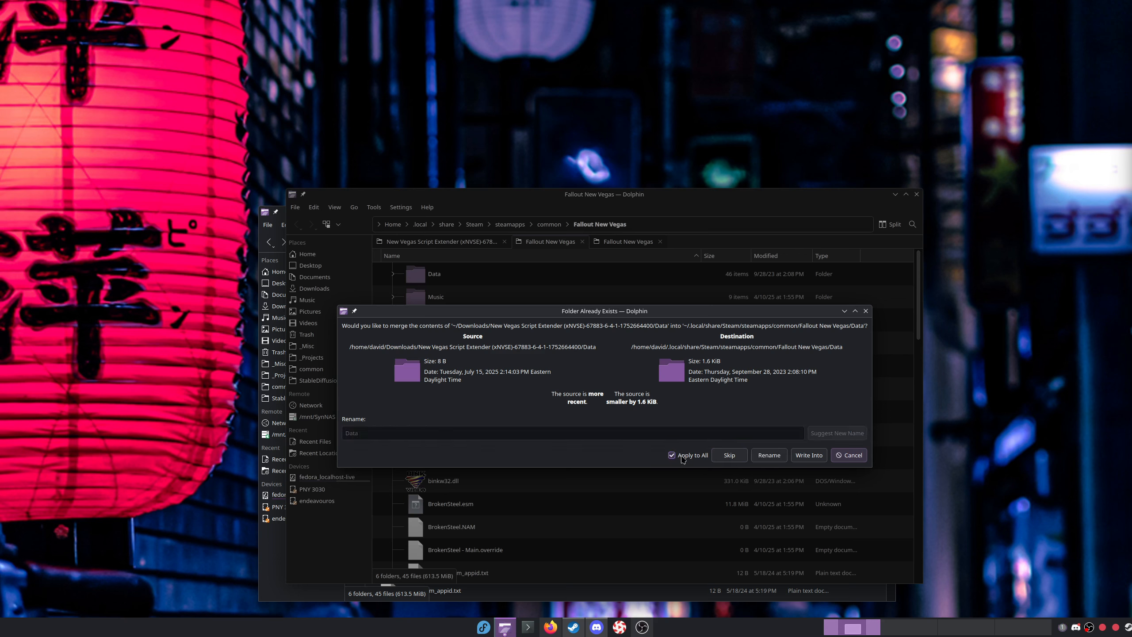
left_click(806, 457)
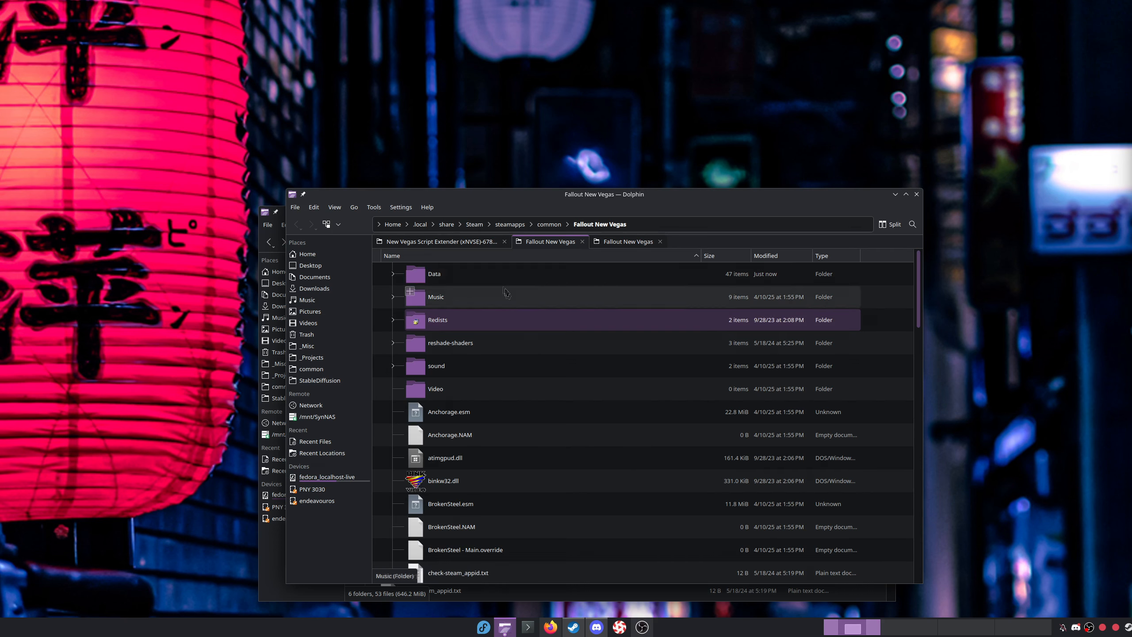
Create a folder named Plugins inside Data/NVSE in the Fallout New Vegas folder
double_click(498, 273)
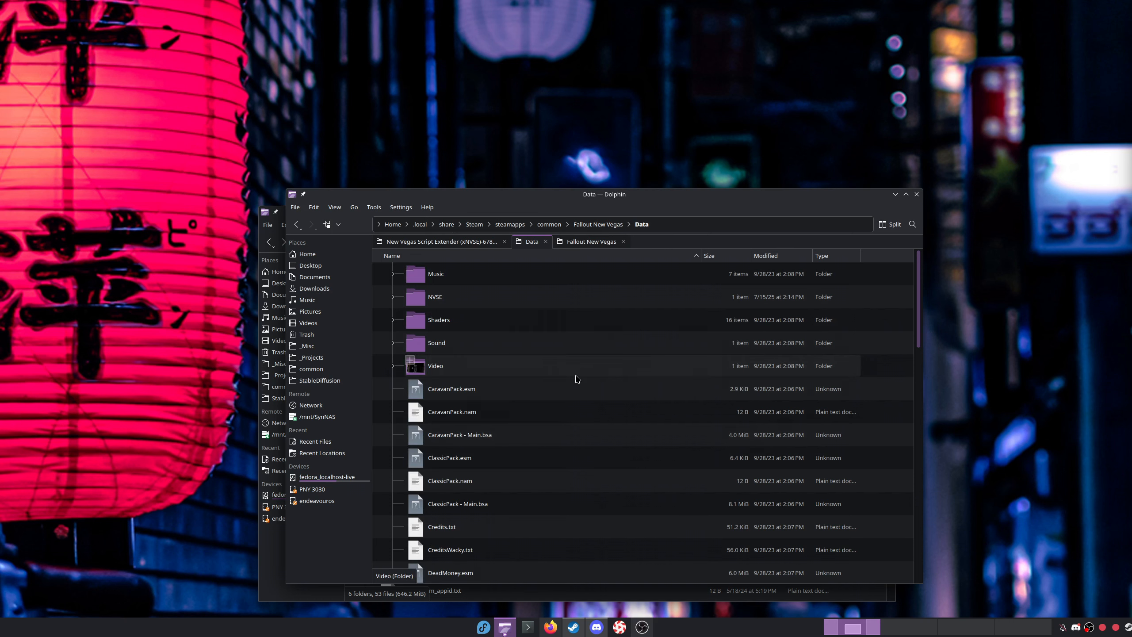
double_click(494, 297)
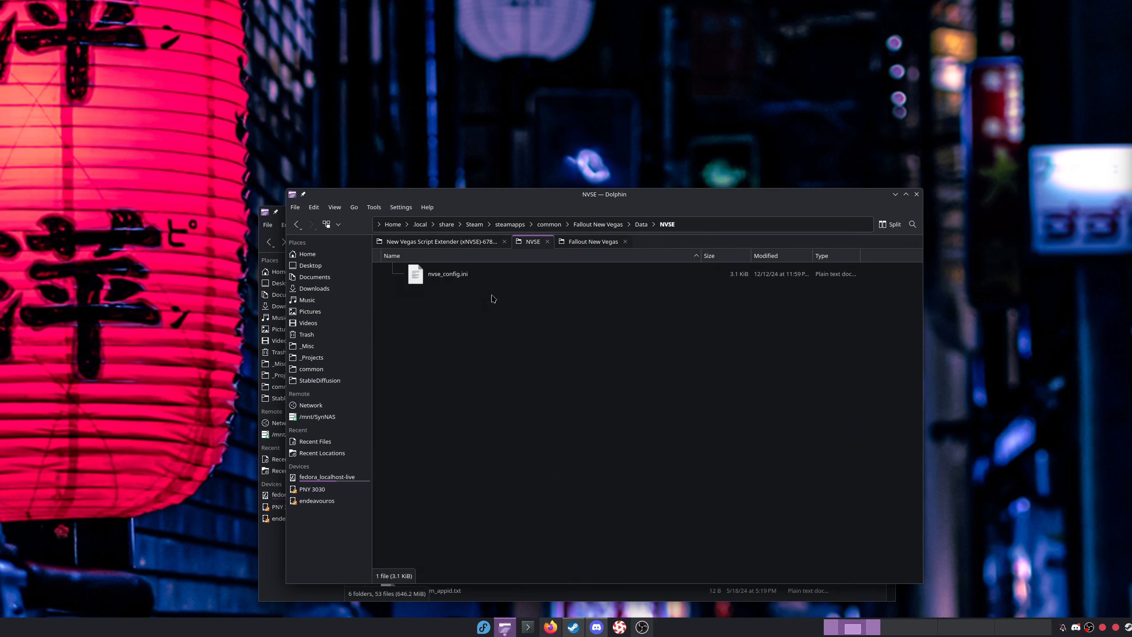
right_click(518, 335)
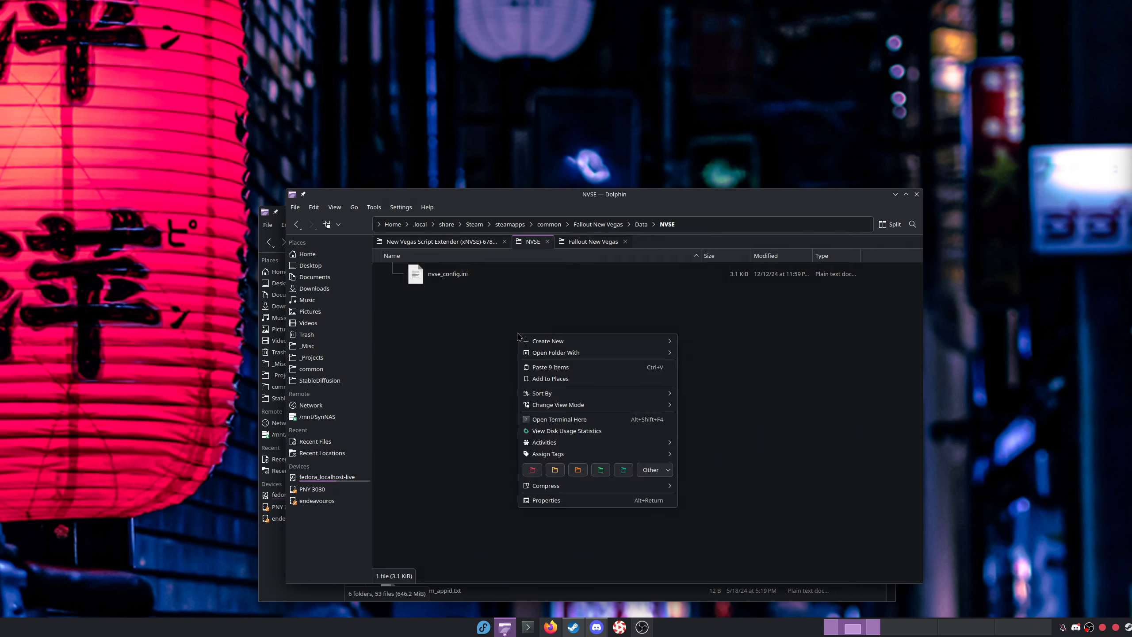
left_click(695, 343)
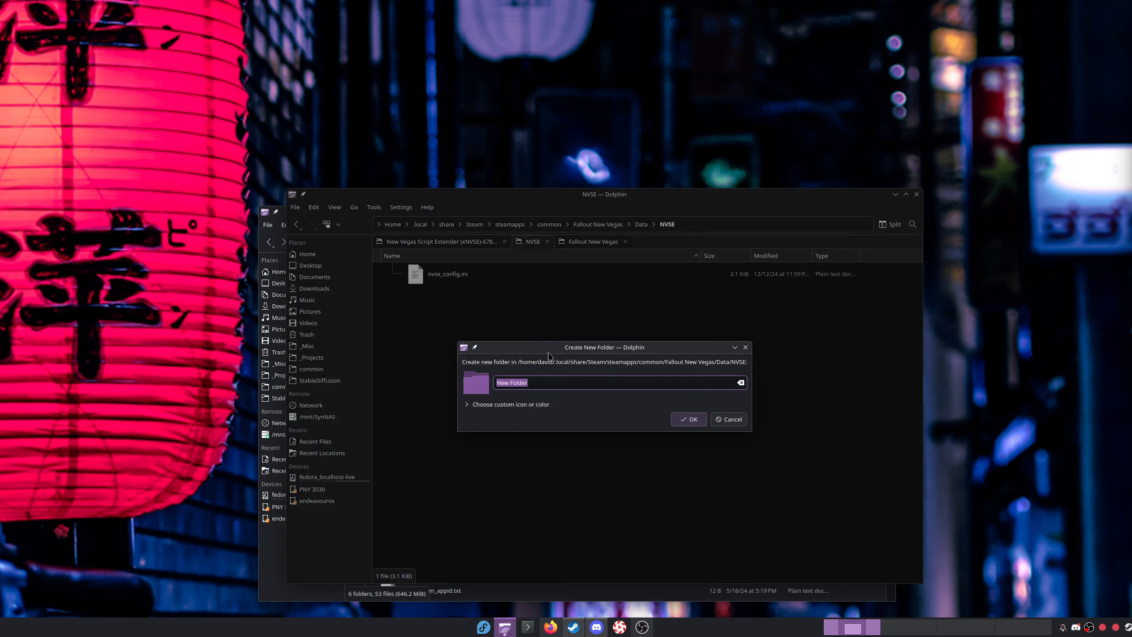
type("Plugins")
left_click(688, 420)
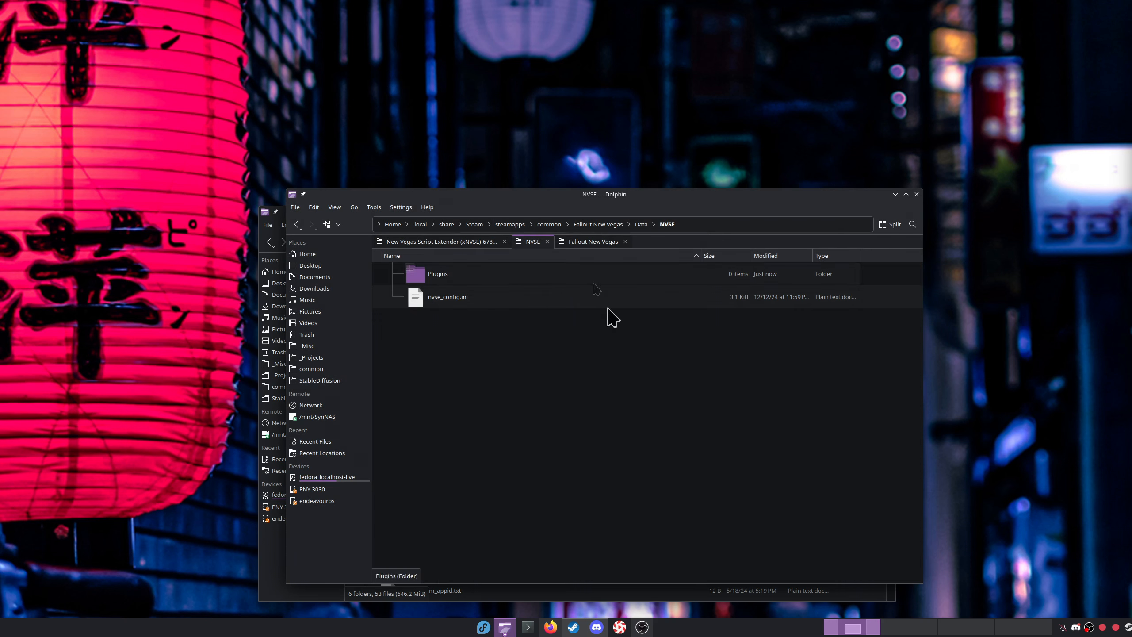
key("ctrl+a")
left_click(562, 369)
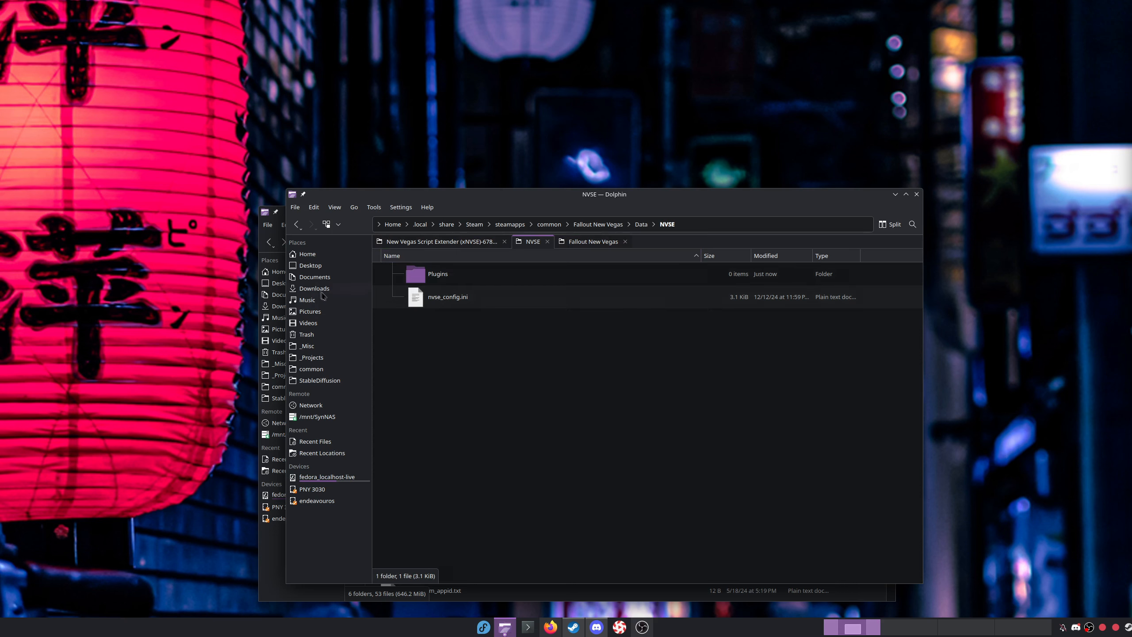
Close the second Fallout New Vegas file manager window and open Downloads in a new tab of the remaining one
left_click(264, 574)
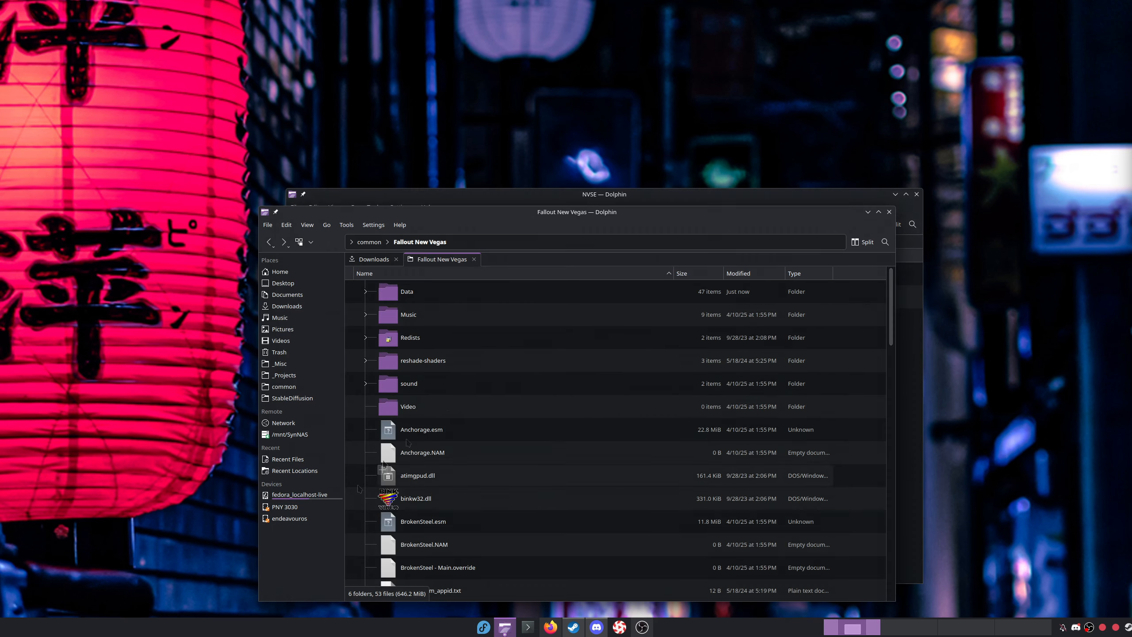
left_click(895, 211)
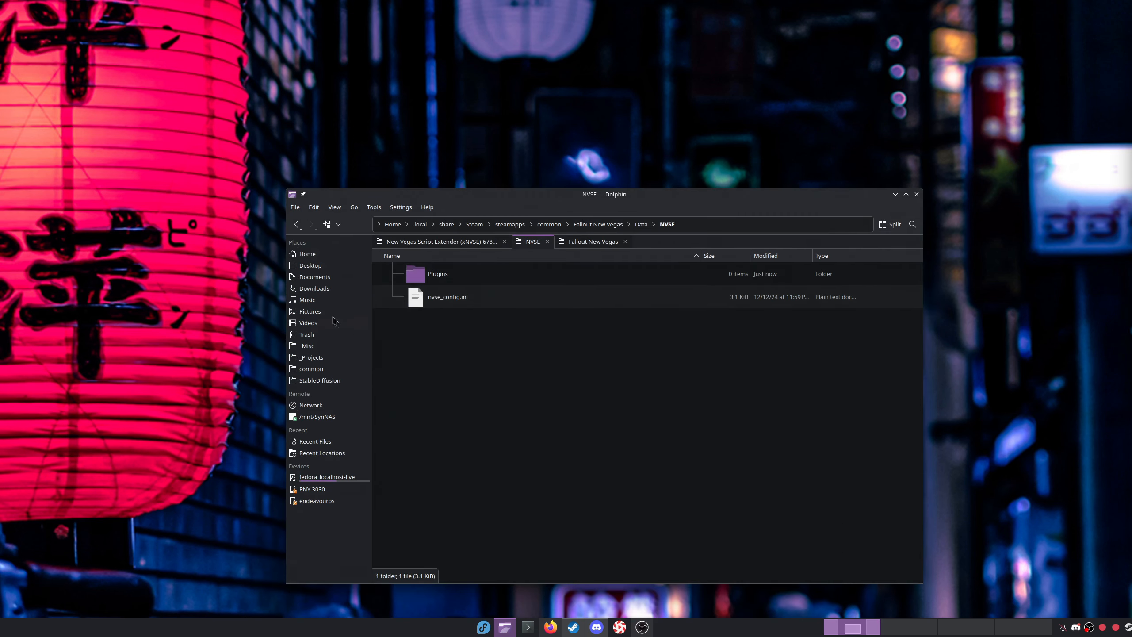
right_click(320, 292)
left_click(343, 299)
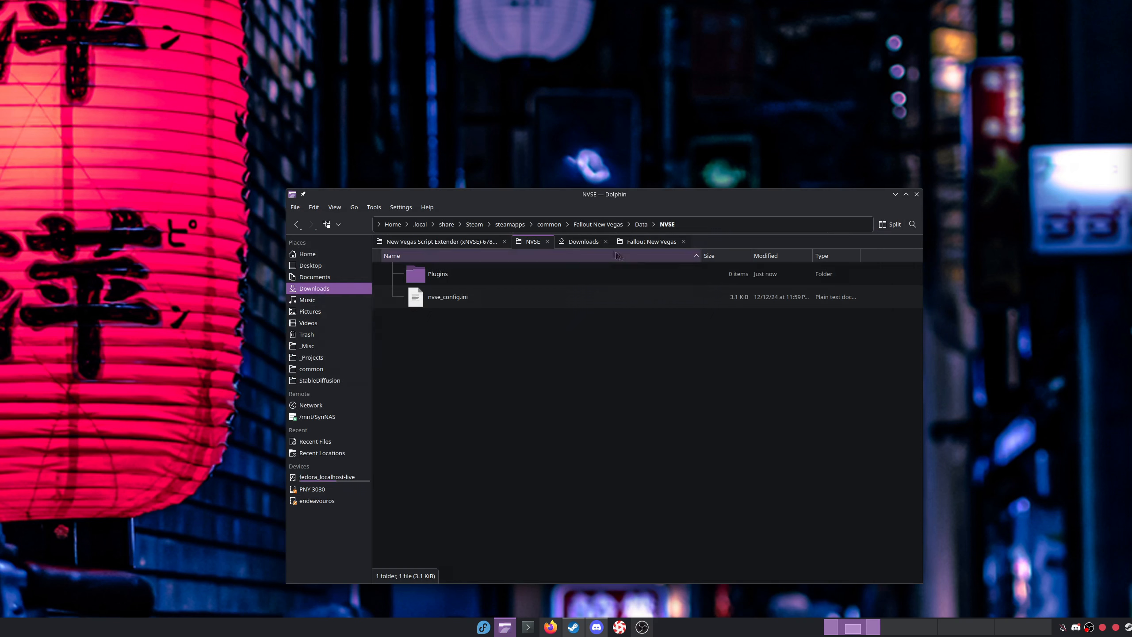
left_click(593, 246)
key("ctrl+a")
left_click(564, 392)
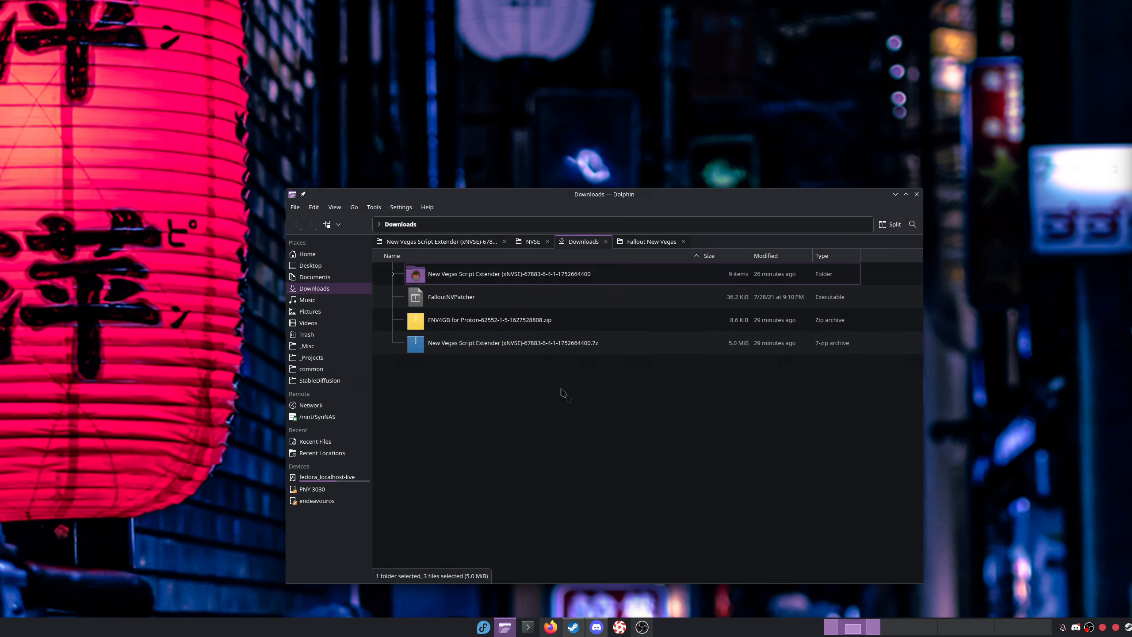
Copy FalloutNVPatcher from Downloads and paste it into the Fallout New Vegas folder
left_click(546, 298)
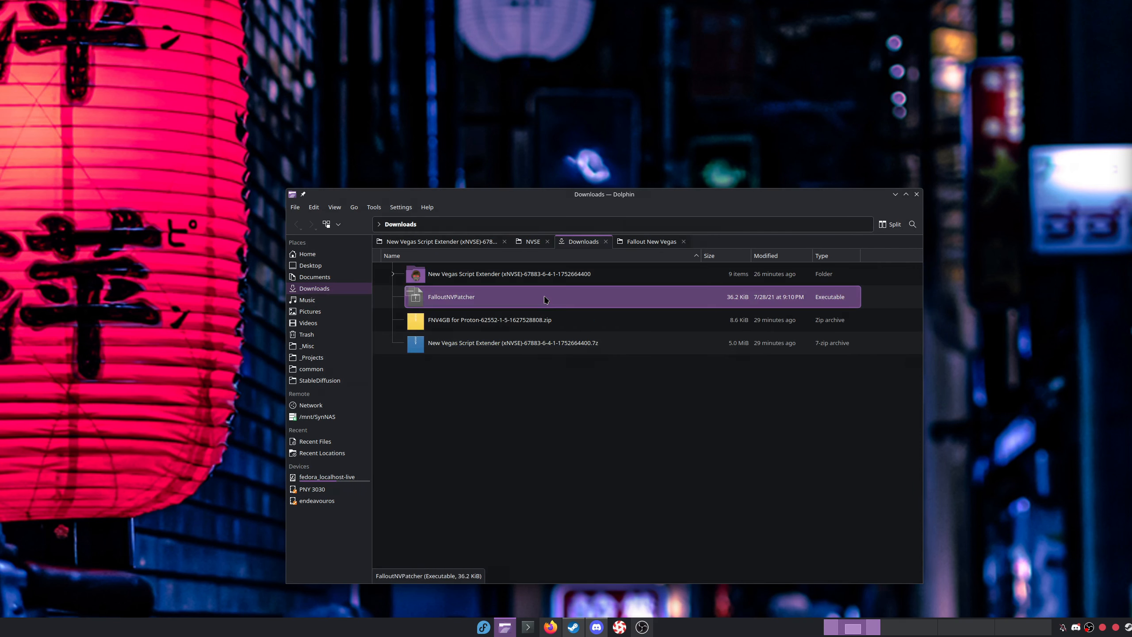
left_click(652, 242)
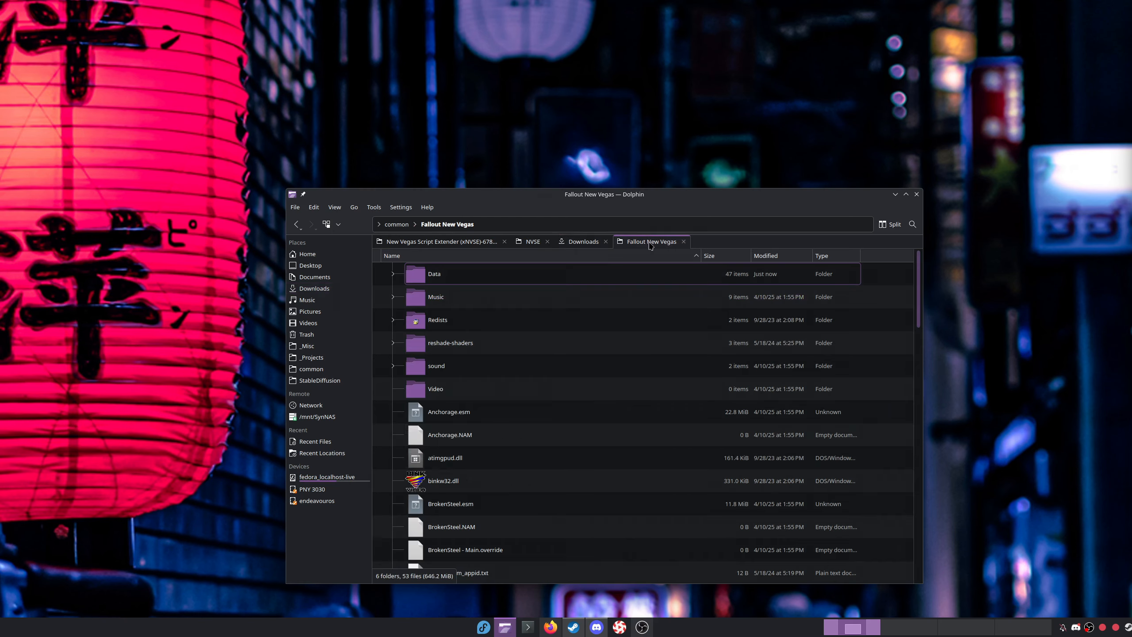
scroll(575, 443, "down", 3)
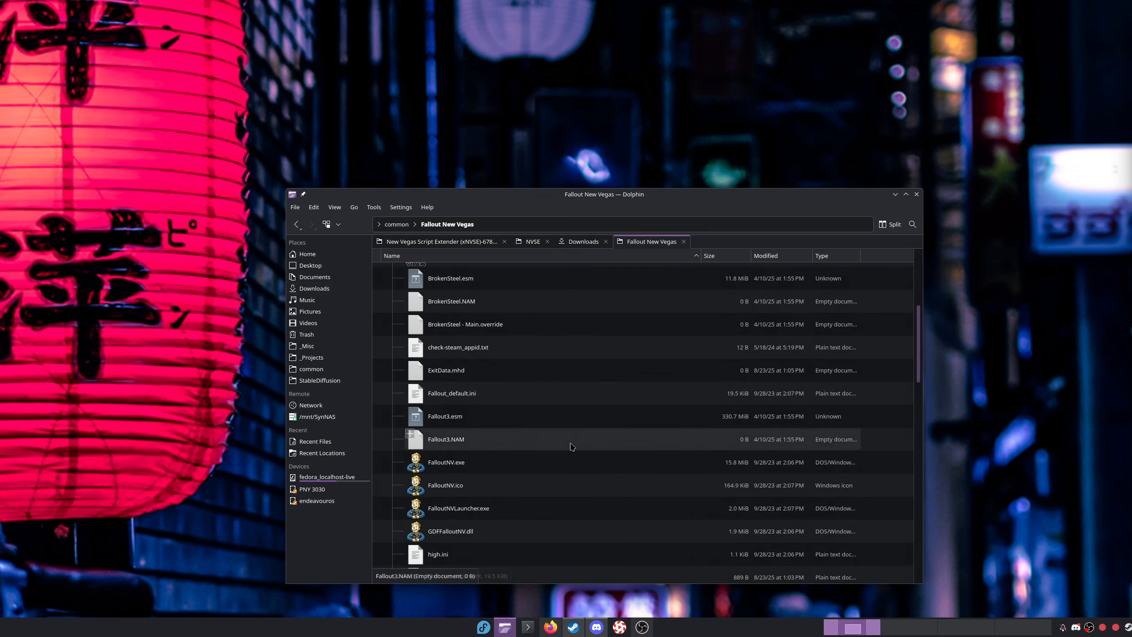
scroll(570, 441, "up", 3)
scroll(570, 441, "down", 5)
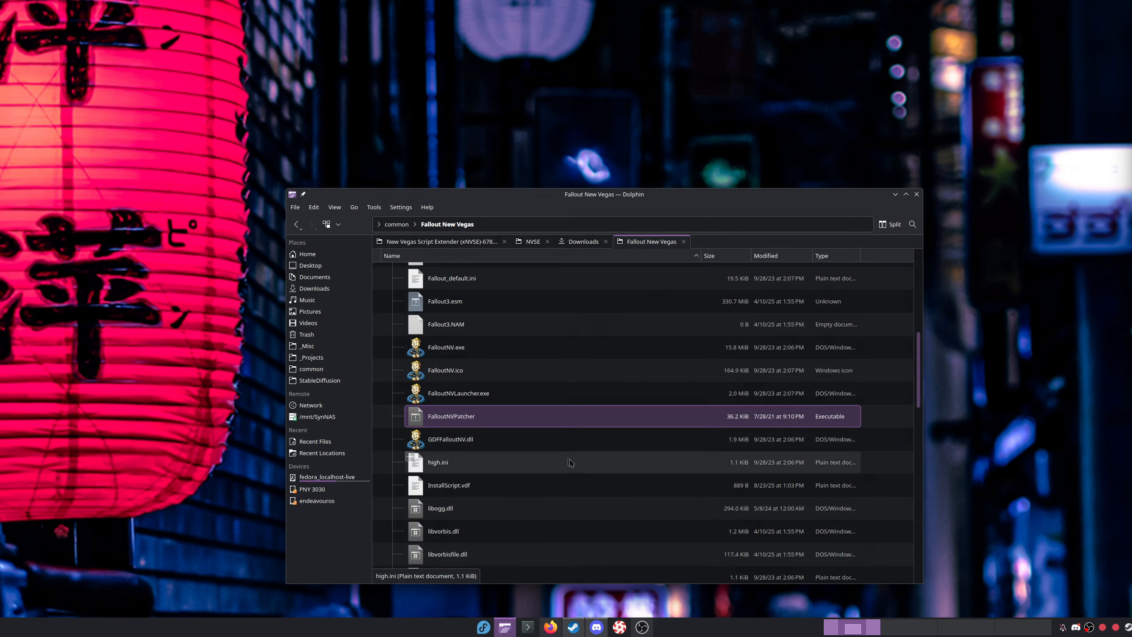
Launch FalloutNVPatcher from the Fallout New Vegas folder, allowing it to start, and check the FalloutNV.exe and FalloutNV_backup.exe files
double_click(494, 420)
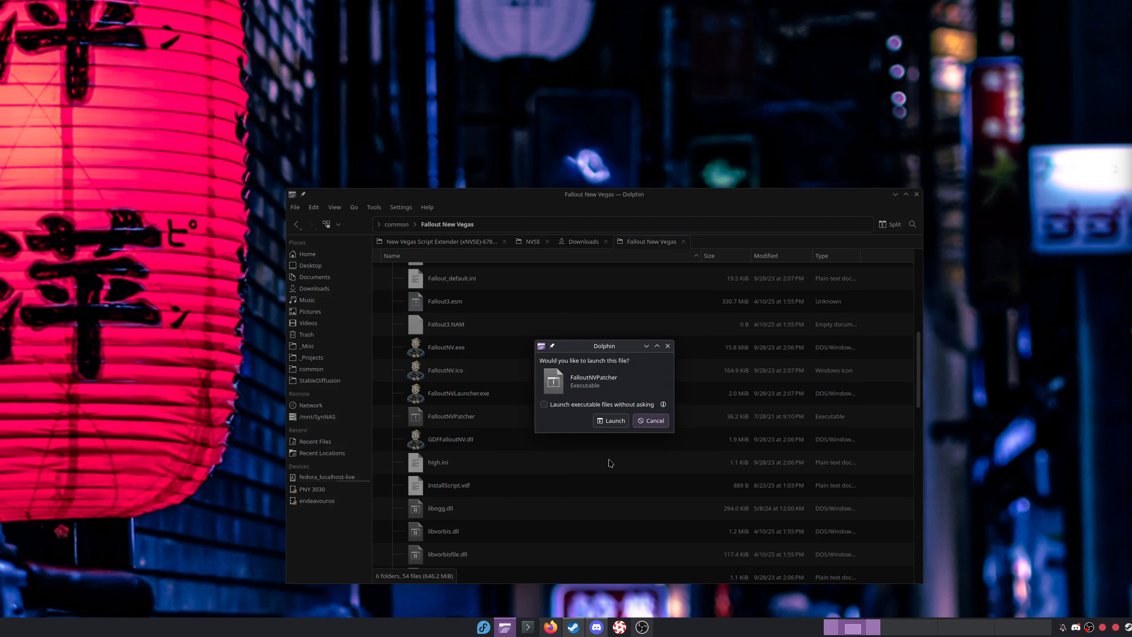
left_click(609, 422)
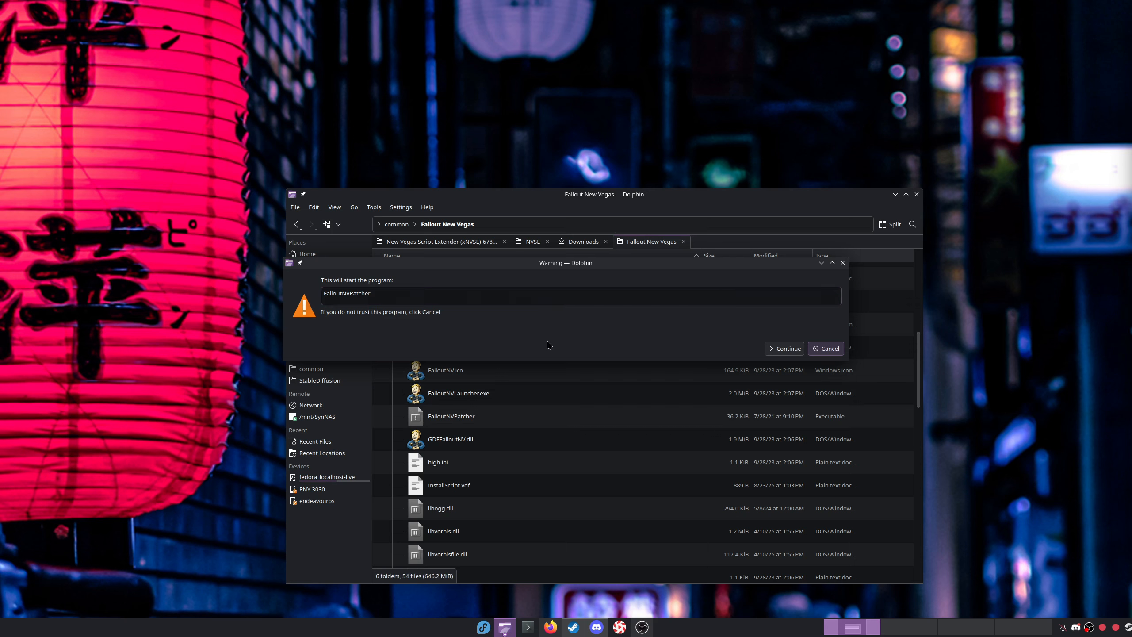
left_click(784, 349)
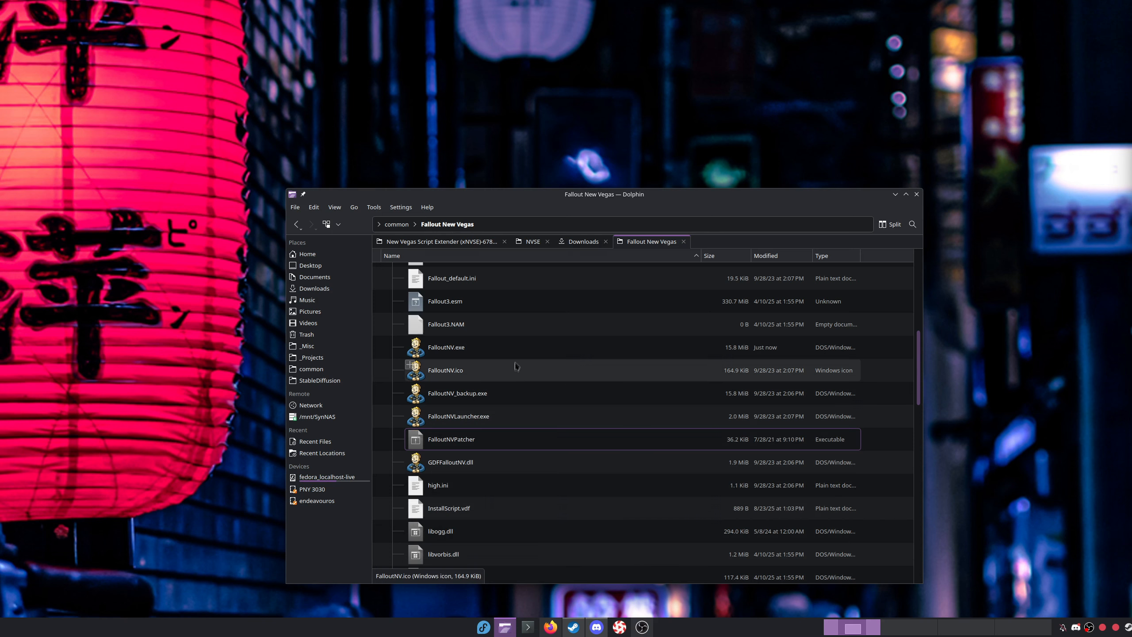
left_click(494, 352)
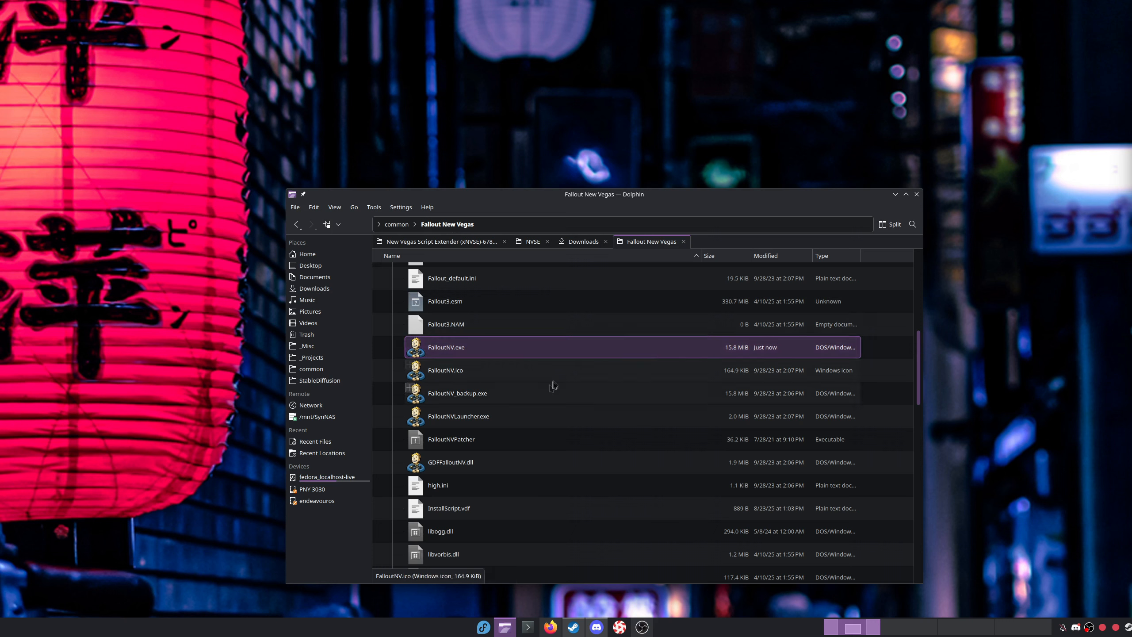
left_click(538, 394)
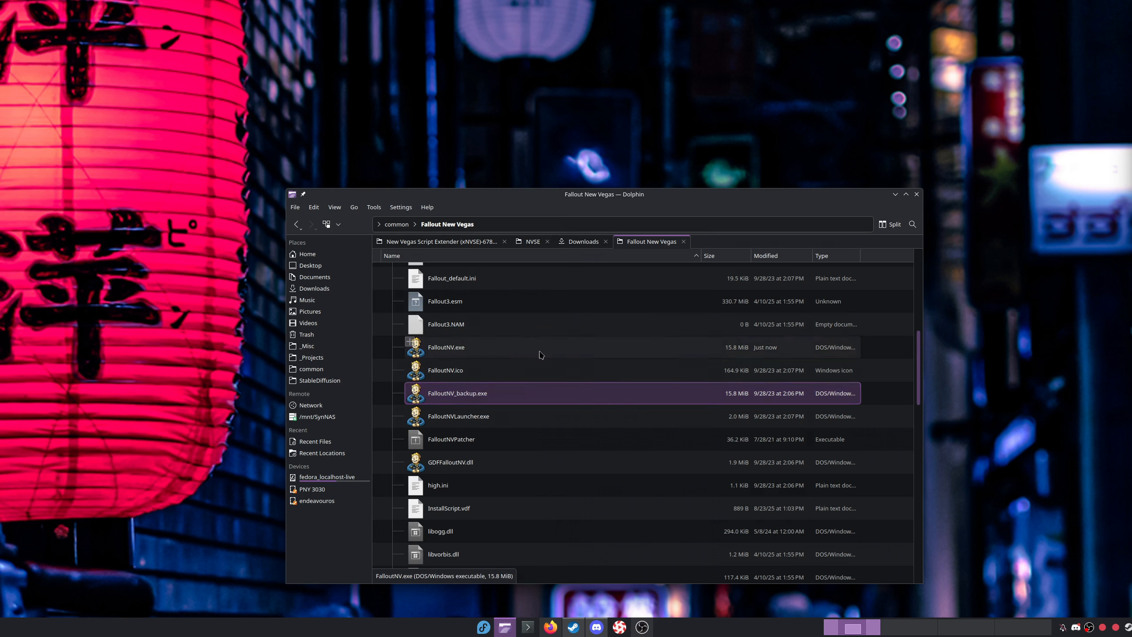
left_click(540, 352)
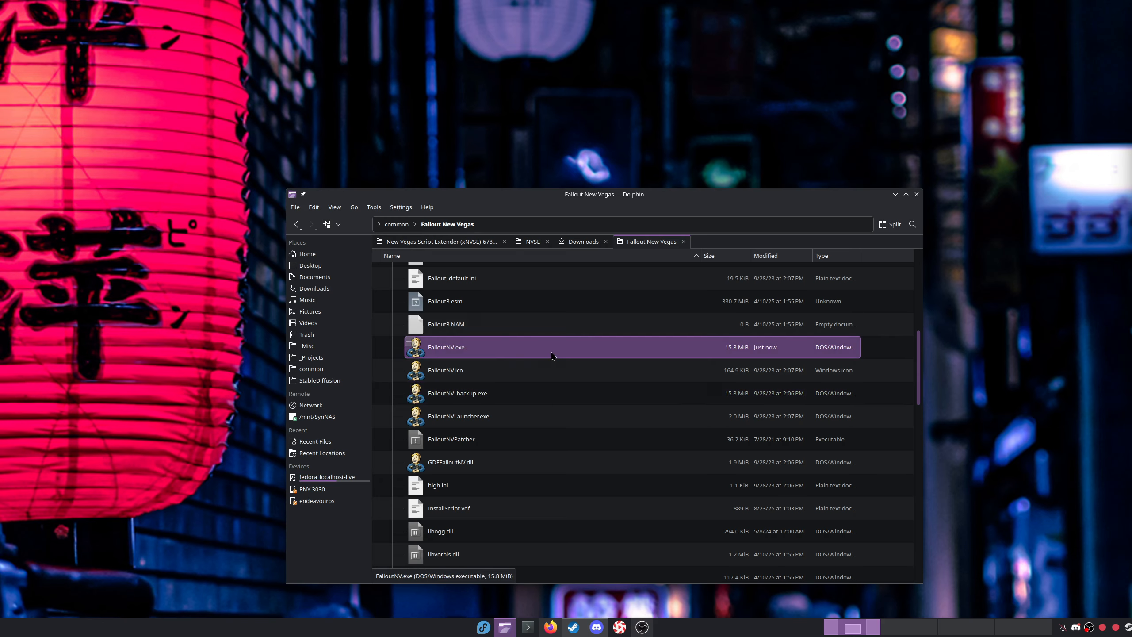
double_click(552, 356)
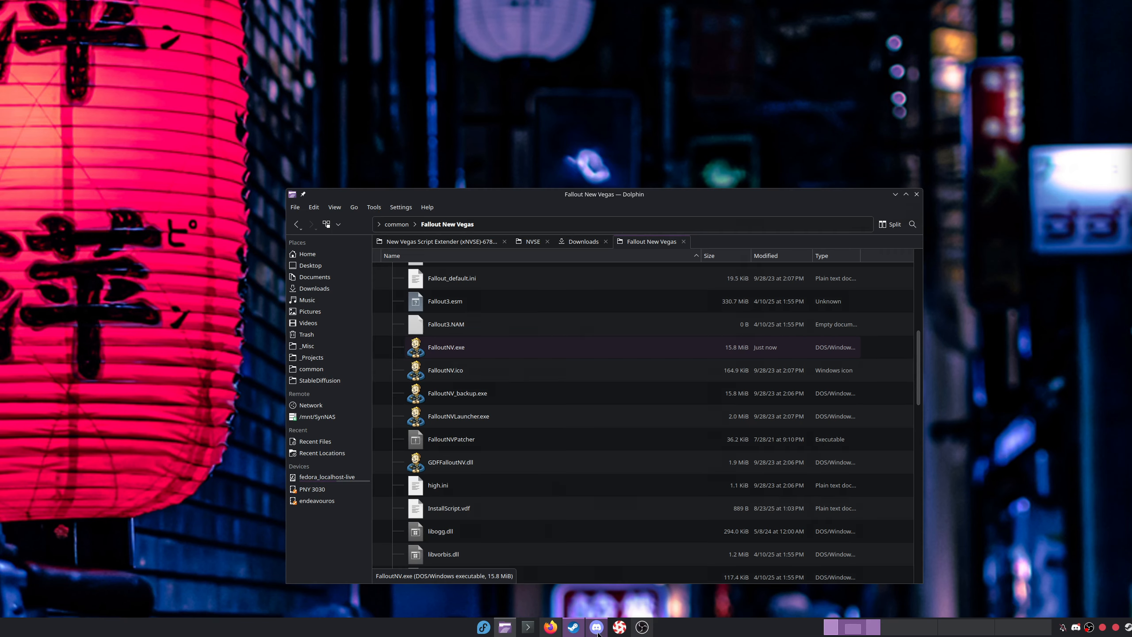
Switch to Firefox and review the off-site requirements in the description of the New Vegas Script Extender mod page
left_click(551, 628)
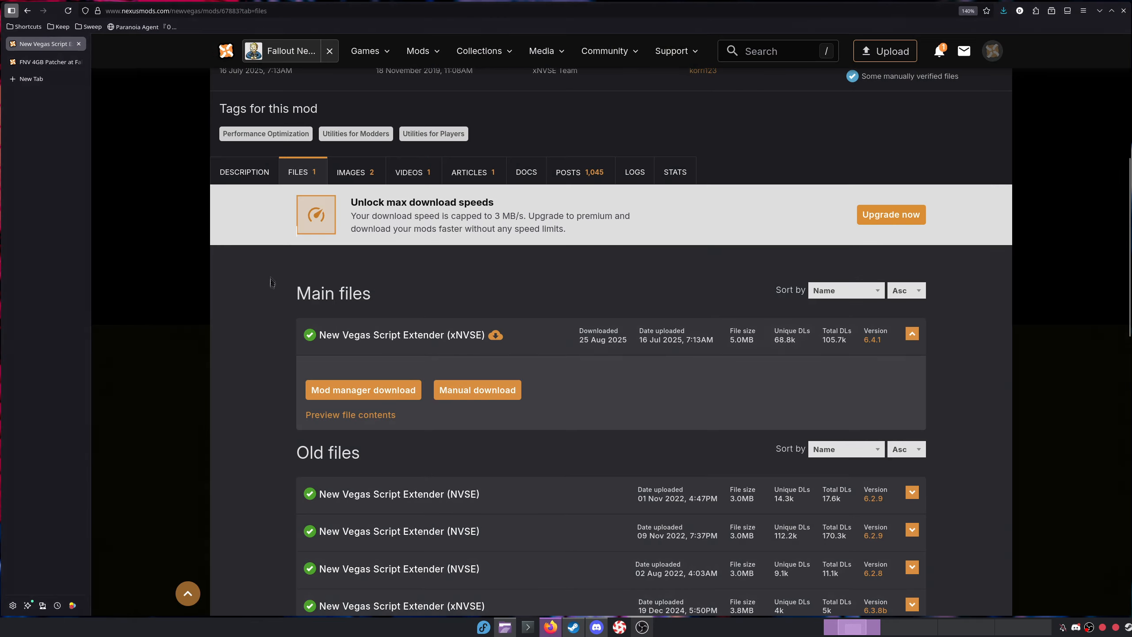
scroll(232, 352, "up", 5)
left_click(250, 419)
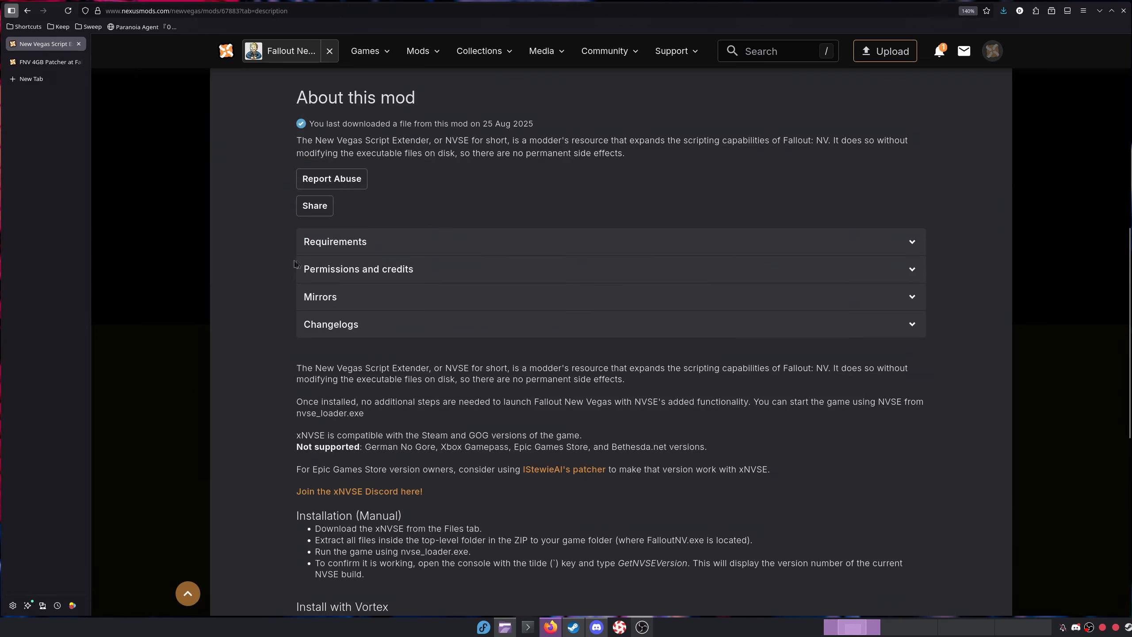
left_click(321, 242)
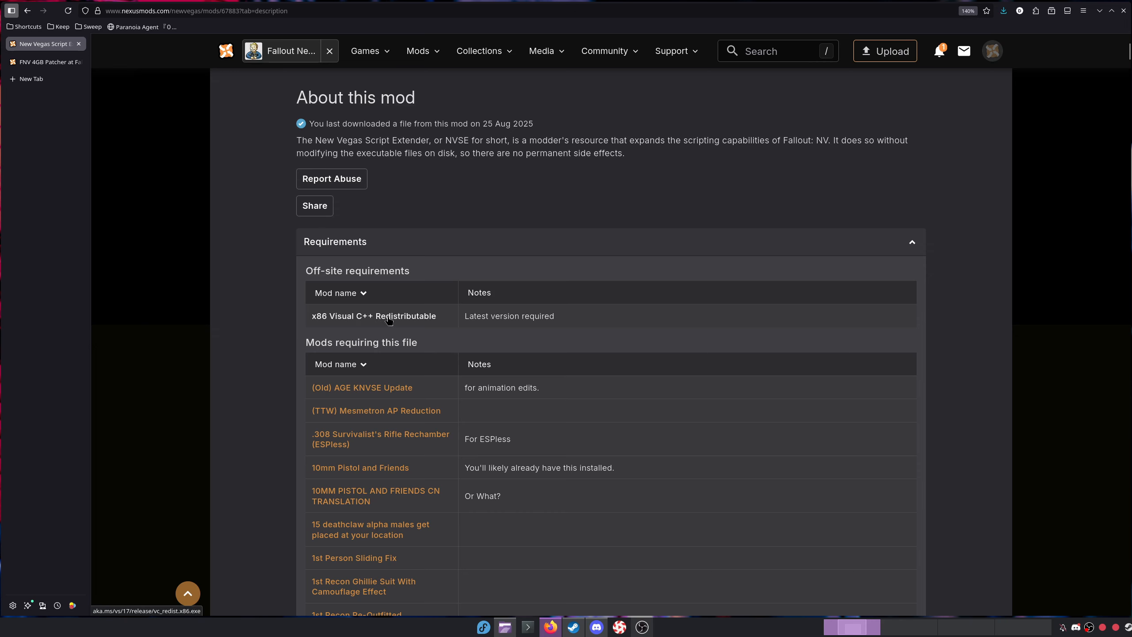
left_click(1100, 10)
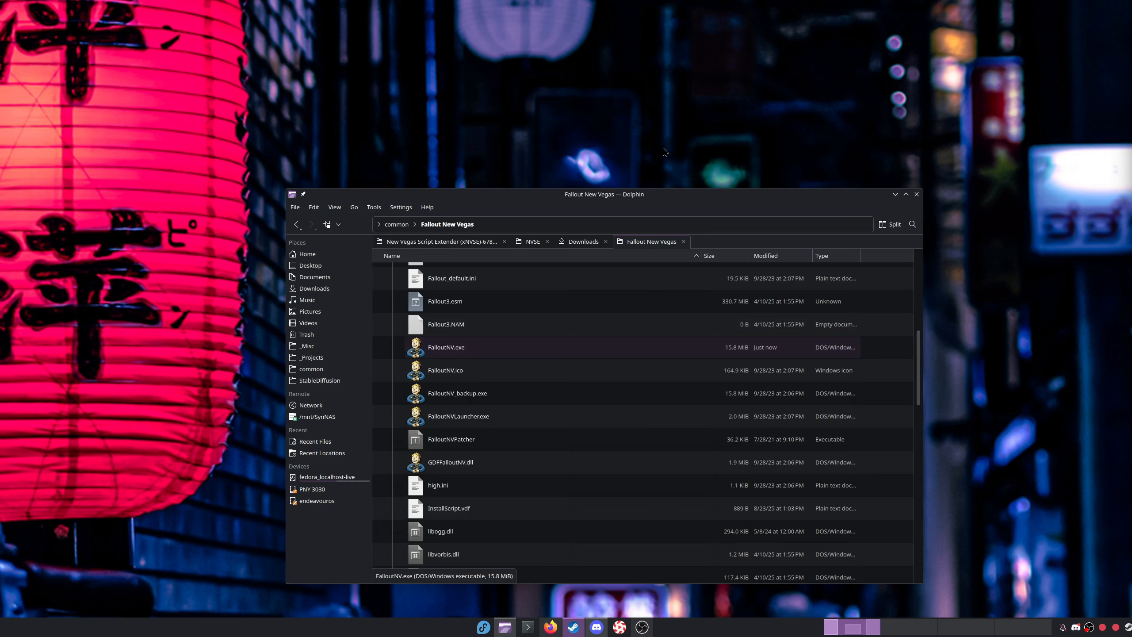
key("super")
key("Escape")
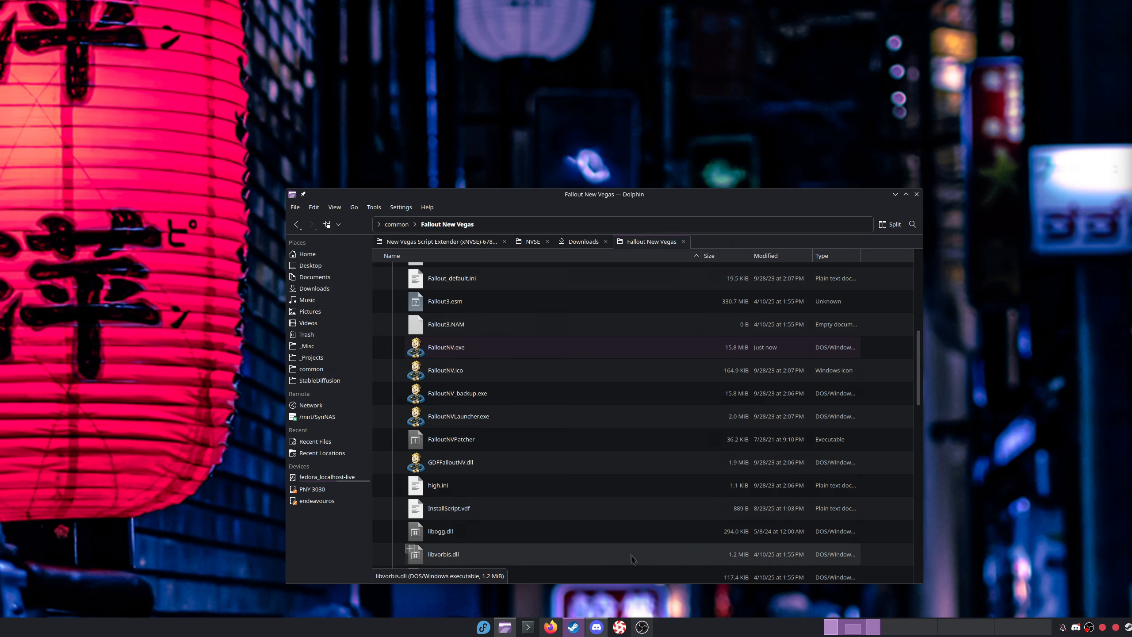
left_click(528, 627)
key("ctrl+plus")
key("ctrl+plus")
key("ctrl+plus")
key("ctrl+plus")
key("ctrl+plus")
key("ctrl+plus")
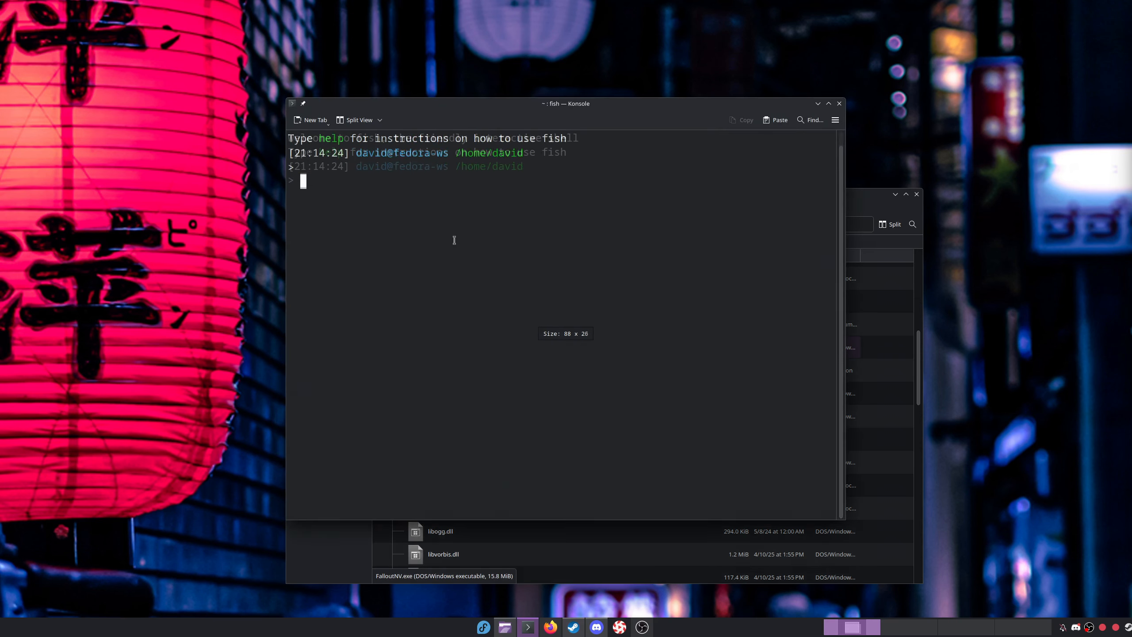
type("sudo ")
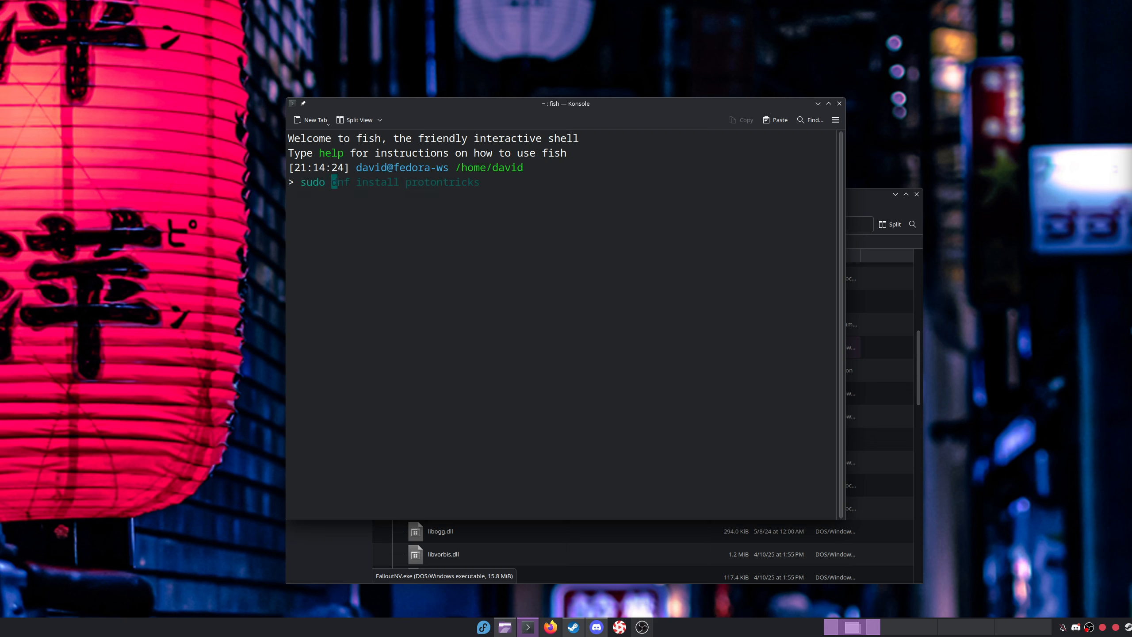
type("dnf install")
key("Right")
type("winetricks")
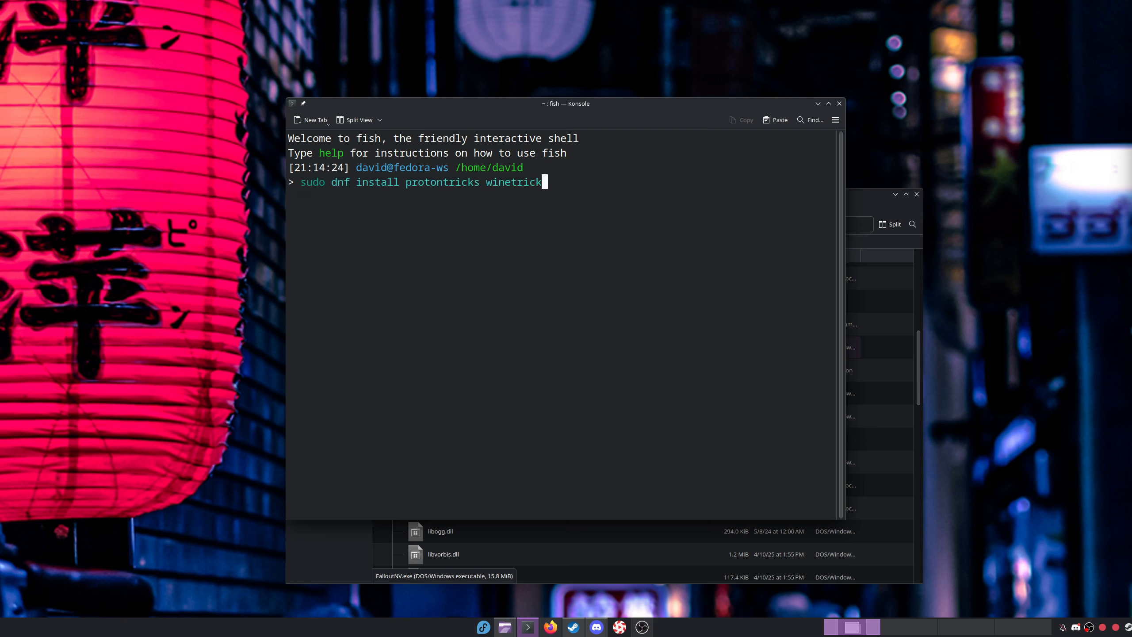
key("BackSpace")
key("BackSpace")
key("BackSpace")
key("BackSpace")
key("BackSpace")
key("BackSpace")
key("BackSpace")
key("BackSpace")
key("BackSpace")
key("BackSpace")
key("BackSpace")
key("BackSpace")
key("BackSpace")
key("BackSpace")
key("BackSpace")
key("BackSpace")
key("BackSpace")
key("BackSpace")
key("BackSpace")
key("BackSpace")
key("BackSpace")
key("BackSpace")
key("BackSpace")
key("BackSpace")
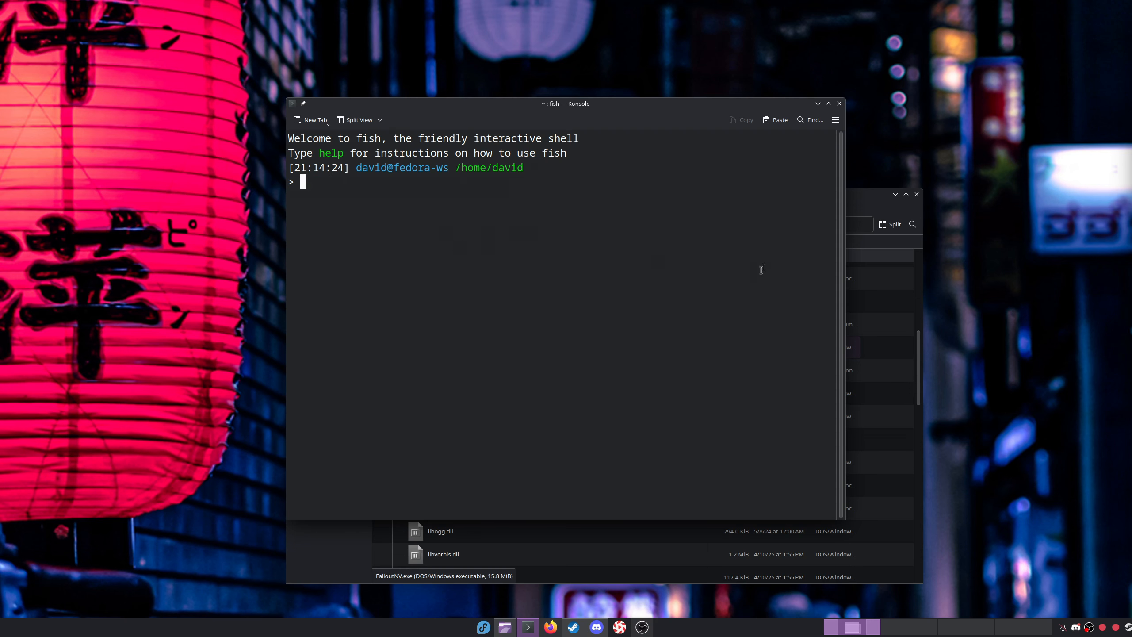
left_click(818, 103)
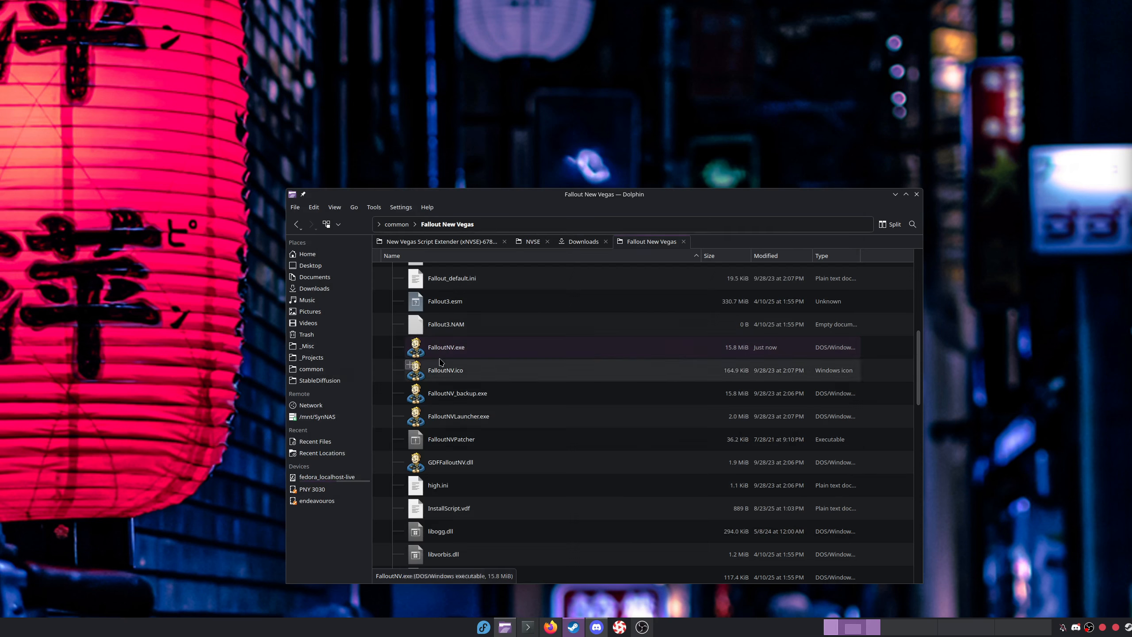
Launch Protontricks, choose Fallout: New Vegas as the Steam app, and minimize the file manager window
key("super")
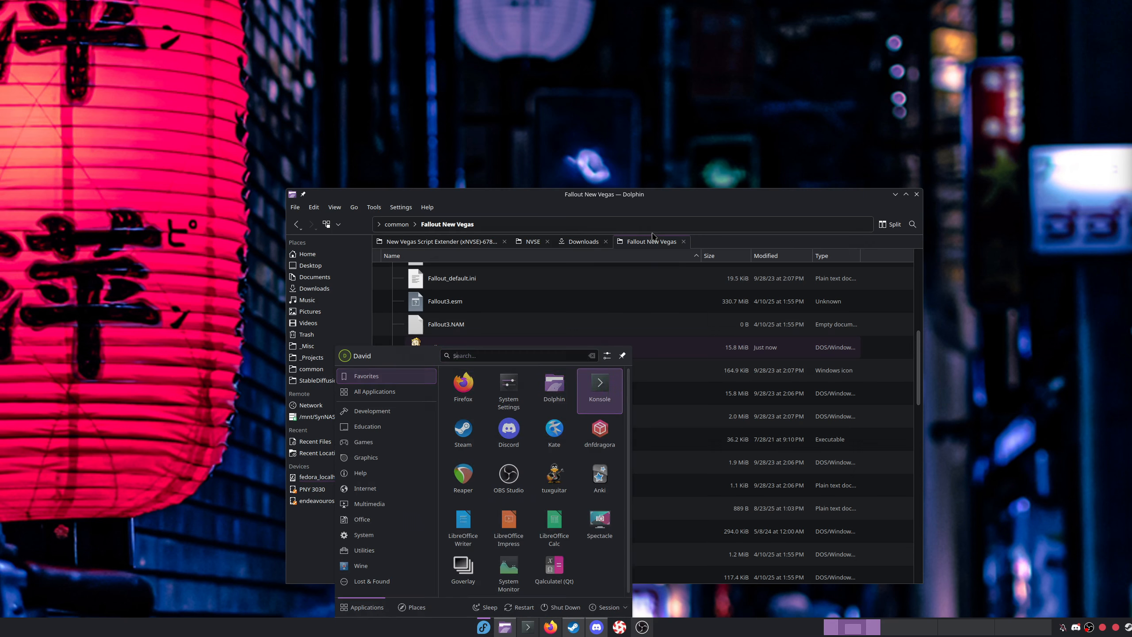
type("proton")
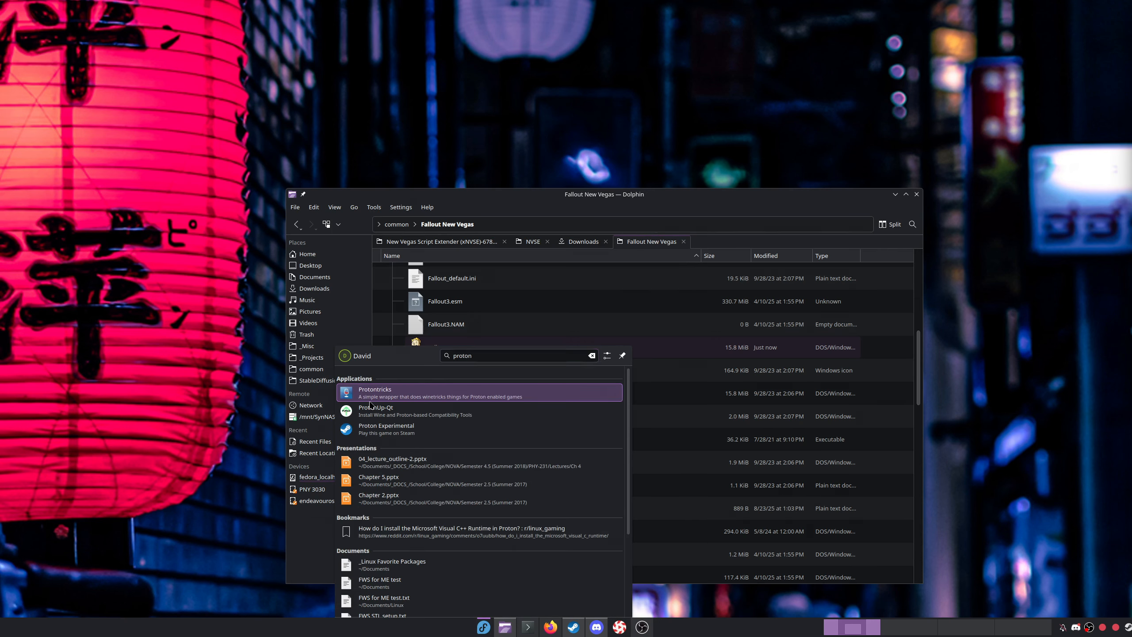
left_click(411, 395)
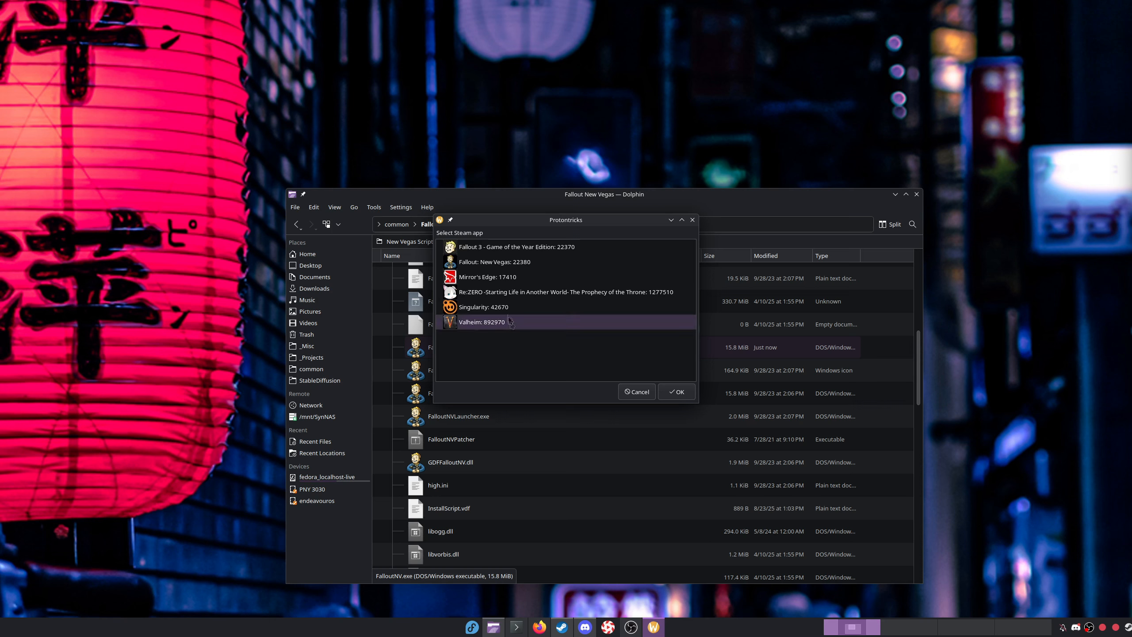
left_click(485, 265)
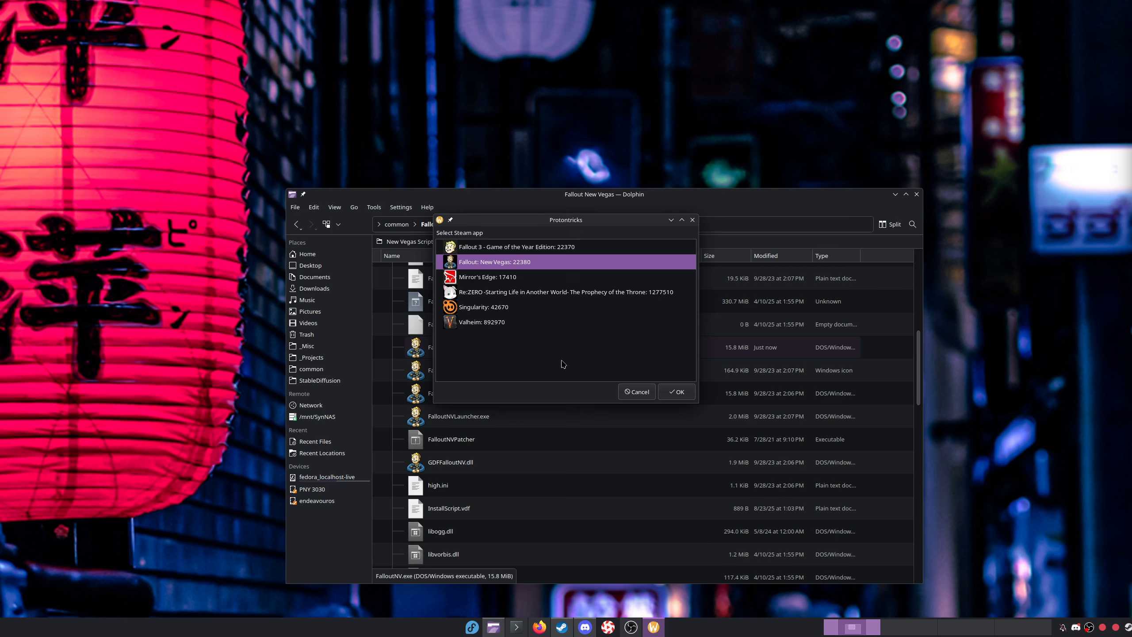
left_click(680, 393)
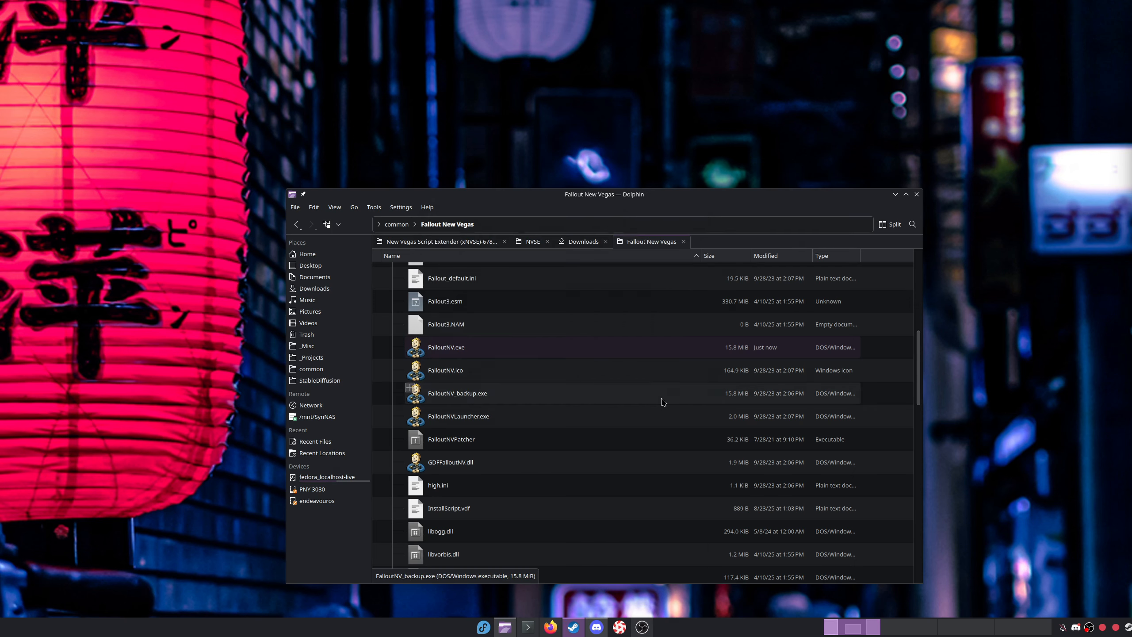
left_click(895, 195)
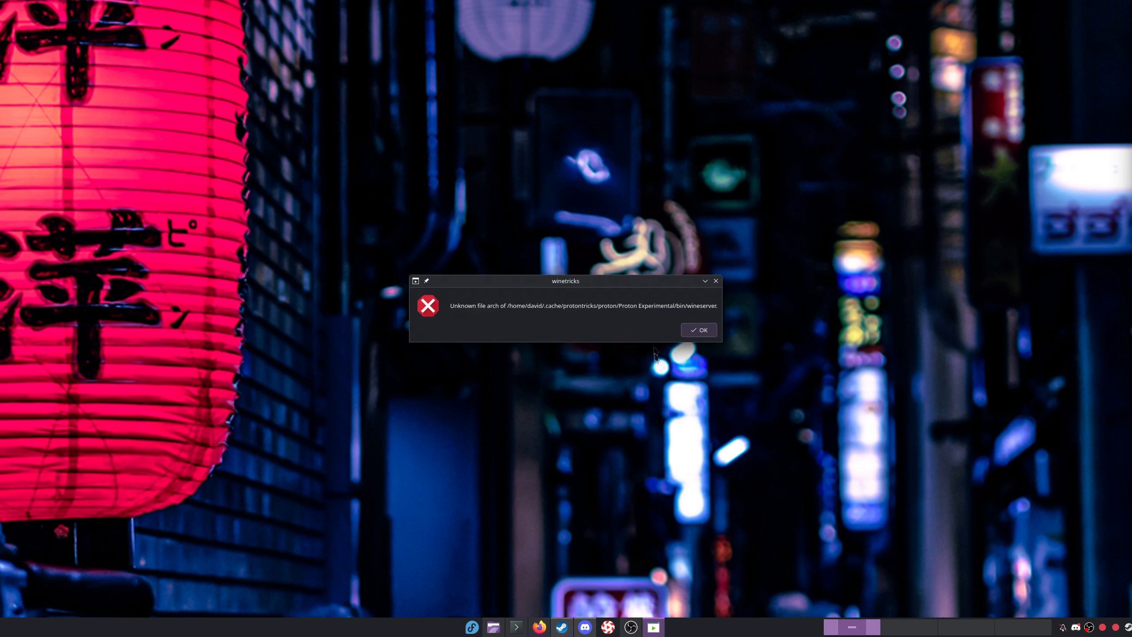
Dismiss the winetricks startup warnings to reach the wineprefix options
left_click(693, 330)
left_click(690, 330)
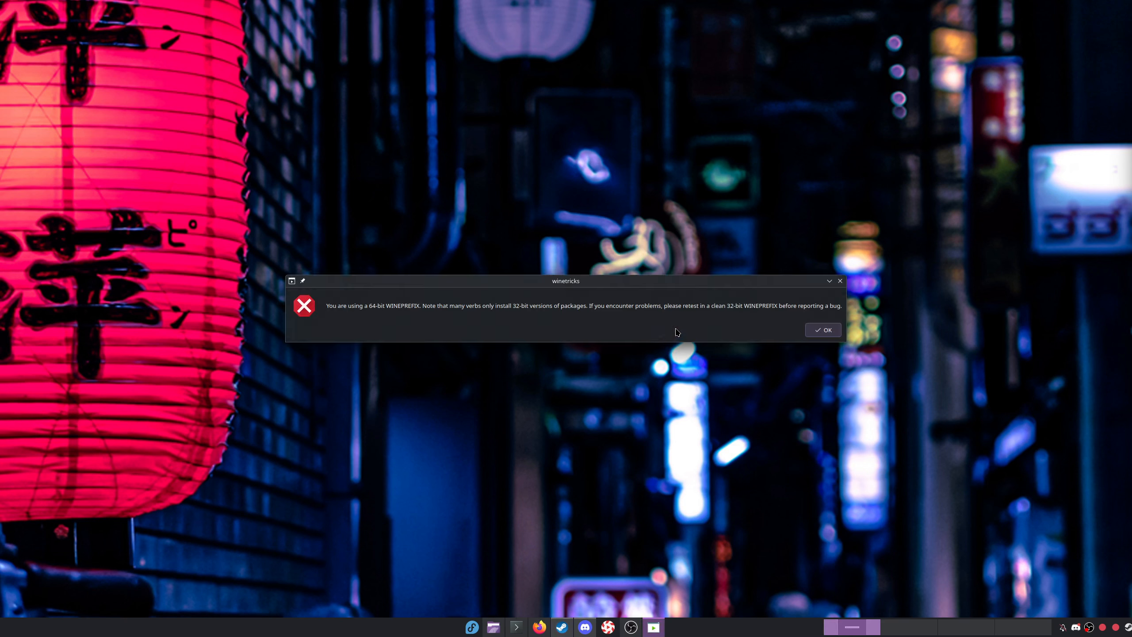
left_click(830, 330)
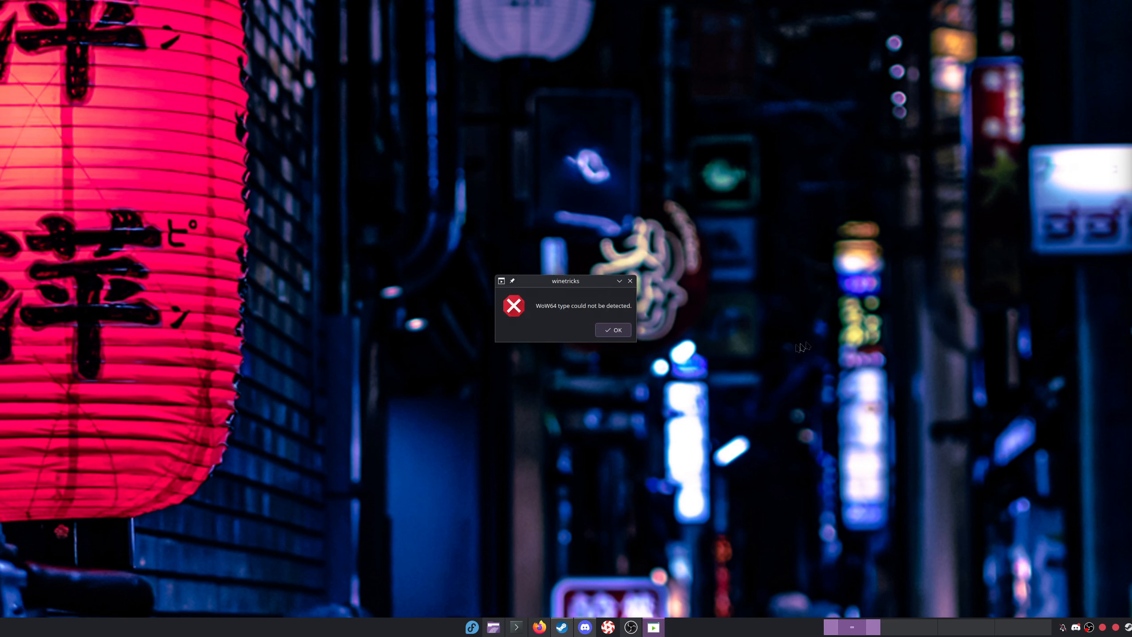
left_click(614, 330)
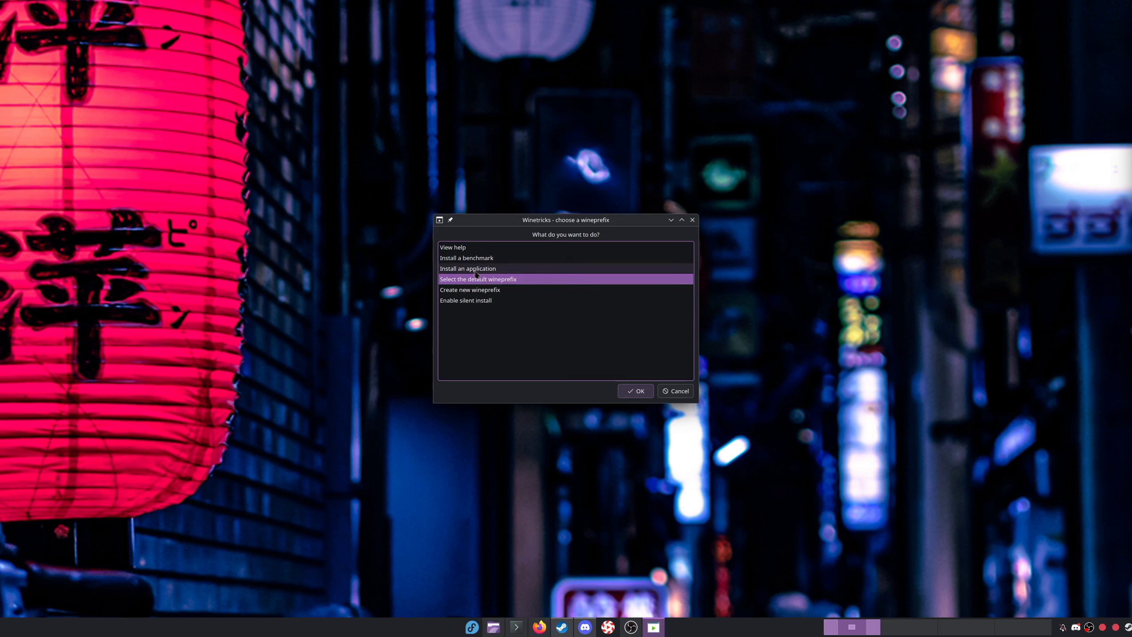
left_click(483, 268)
left_click(644, 391)
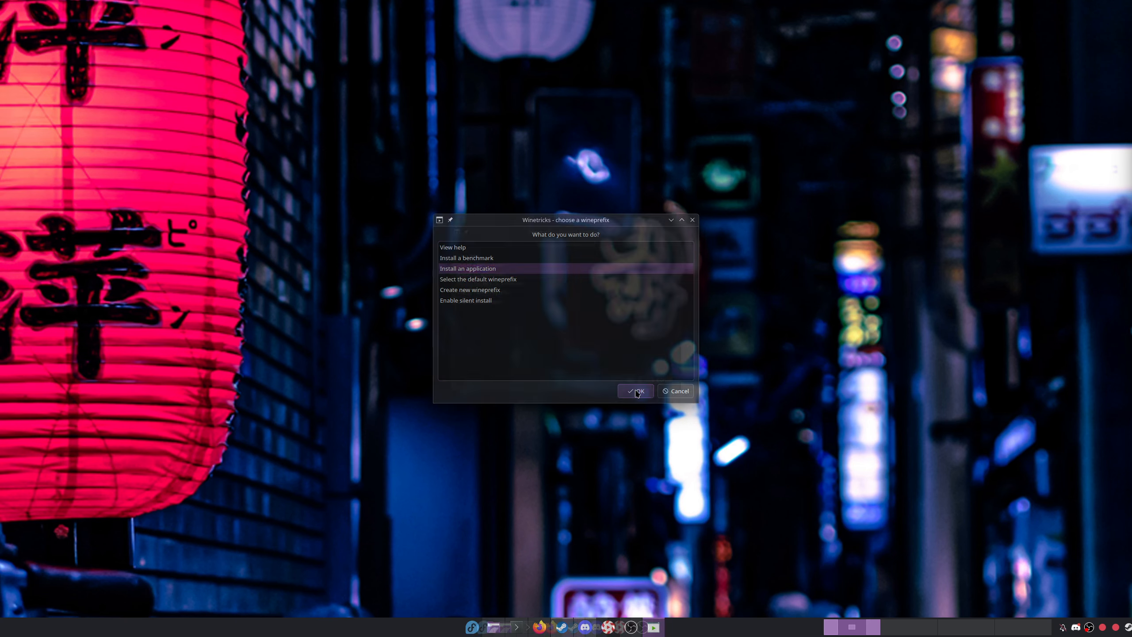
left_click(678, 391)
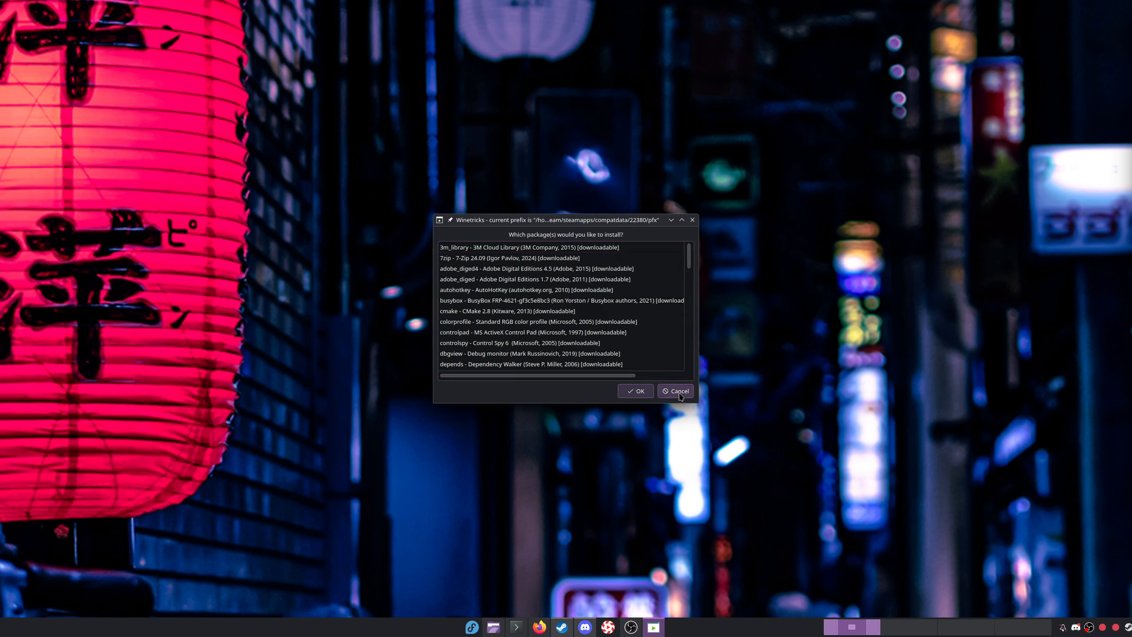
Start installing the vcrun2022 Visual C++ 2015-2022 libraries as a Windows component in the wineprefix, dismissing the winetricks warnings
left_click(486, 247)
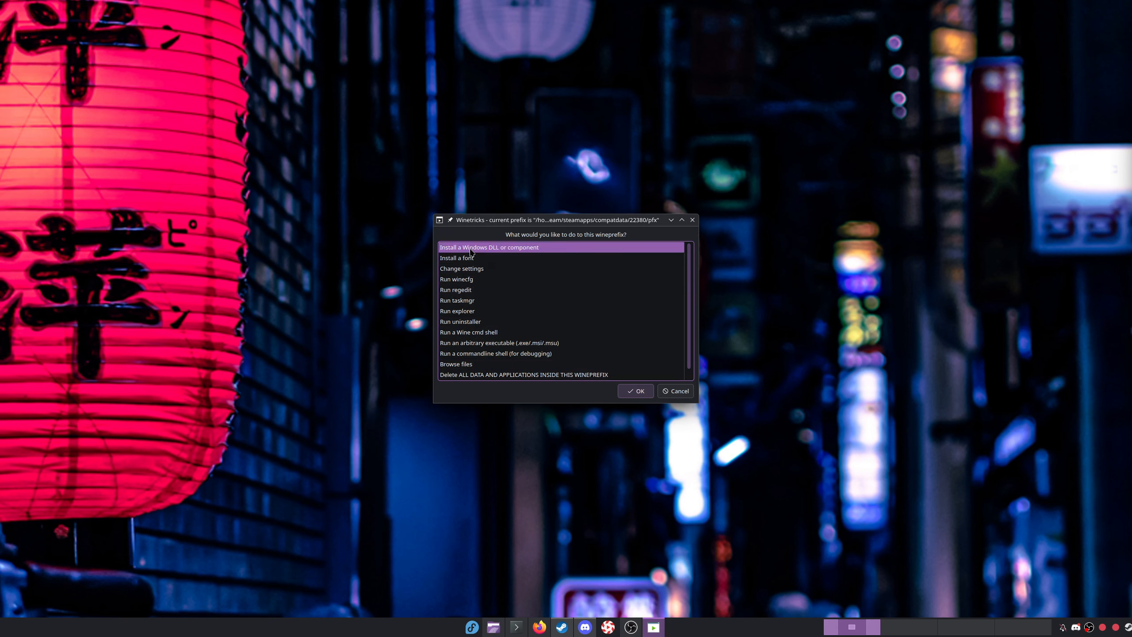
left_click(631, 391)
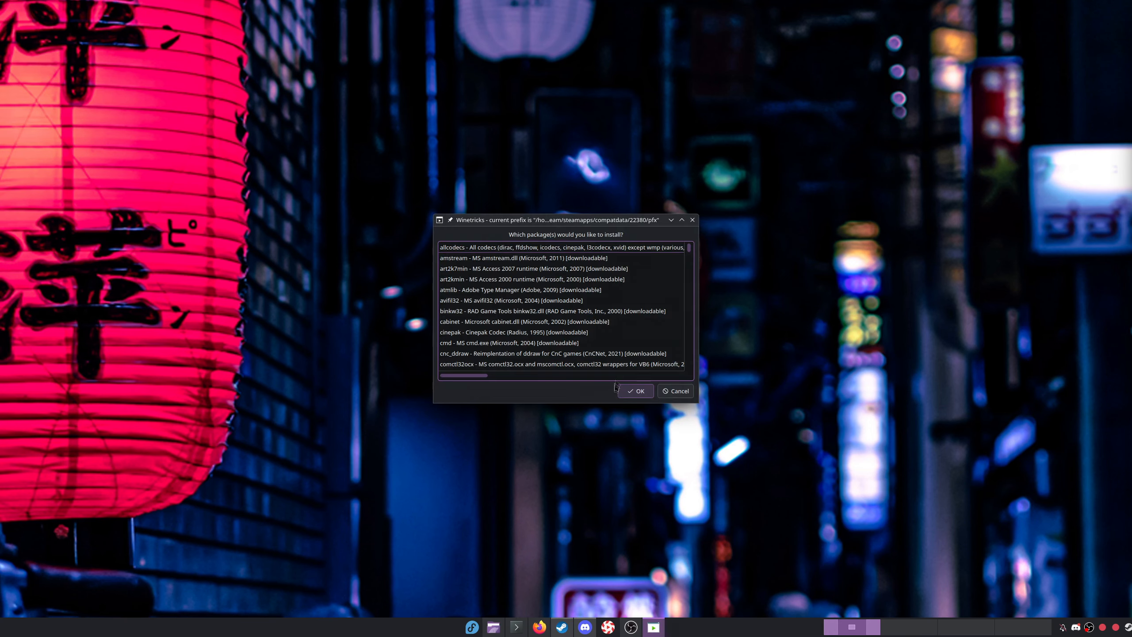
left_click_drag(691, 251, 691, 359)
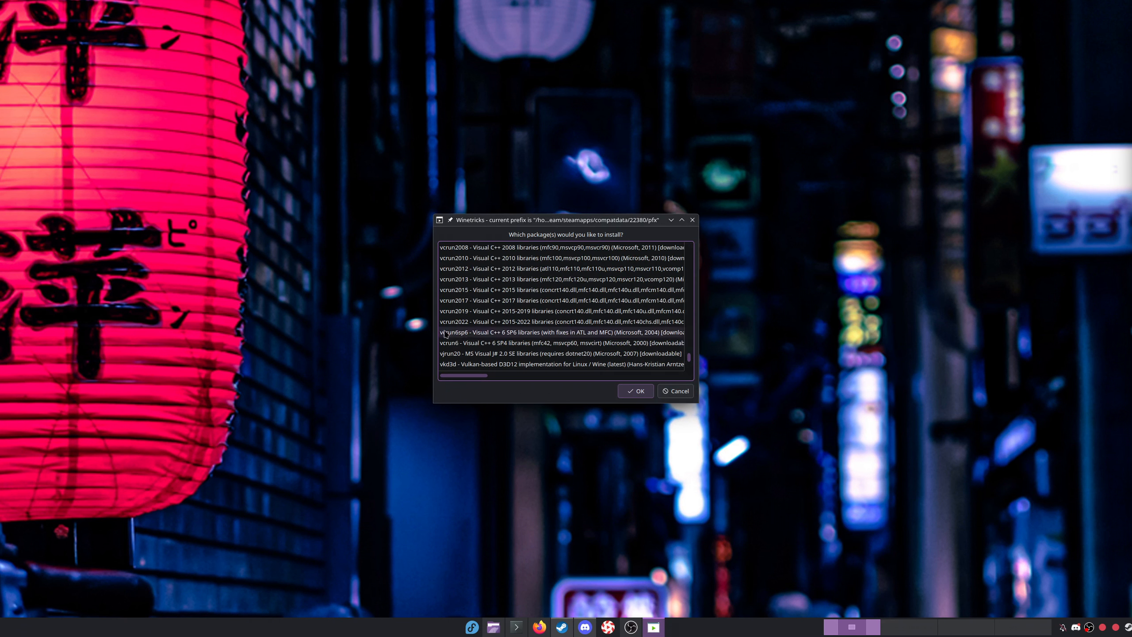
left_click(523, 325)
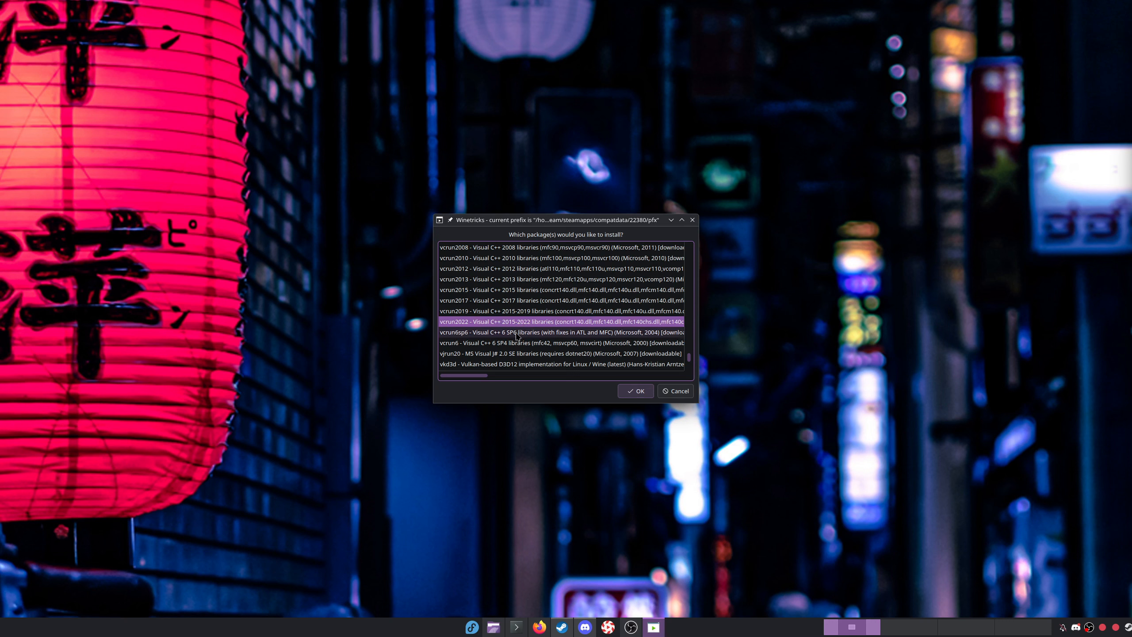
left_click(635, 391)
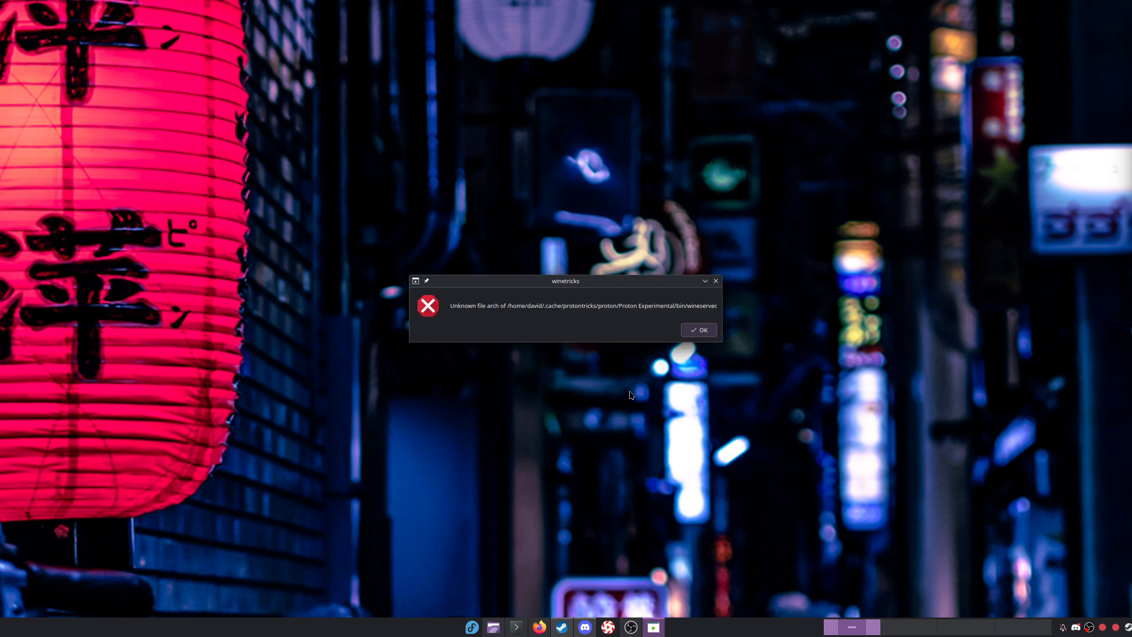
left_click(696, 330)
left_click(692, 330)
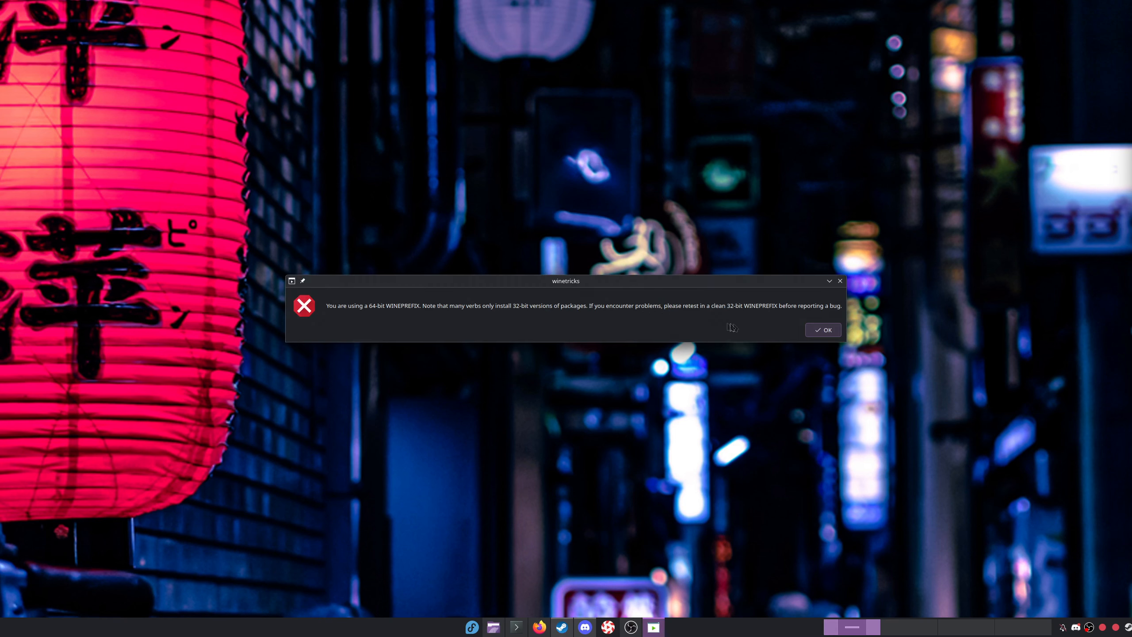
key("Return")
key("Return")
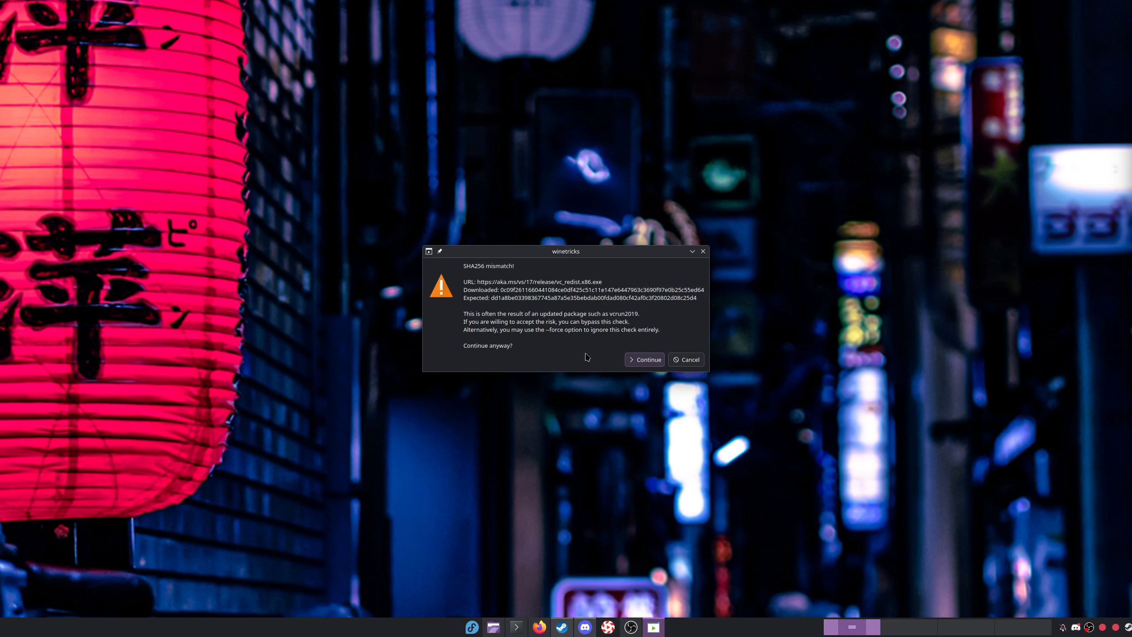
Continue past the x86 checksum mismatch, accept the license terms, and install the Visual C++ 2015-2022 Redistributable (x86)
left_click(641, 363)
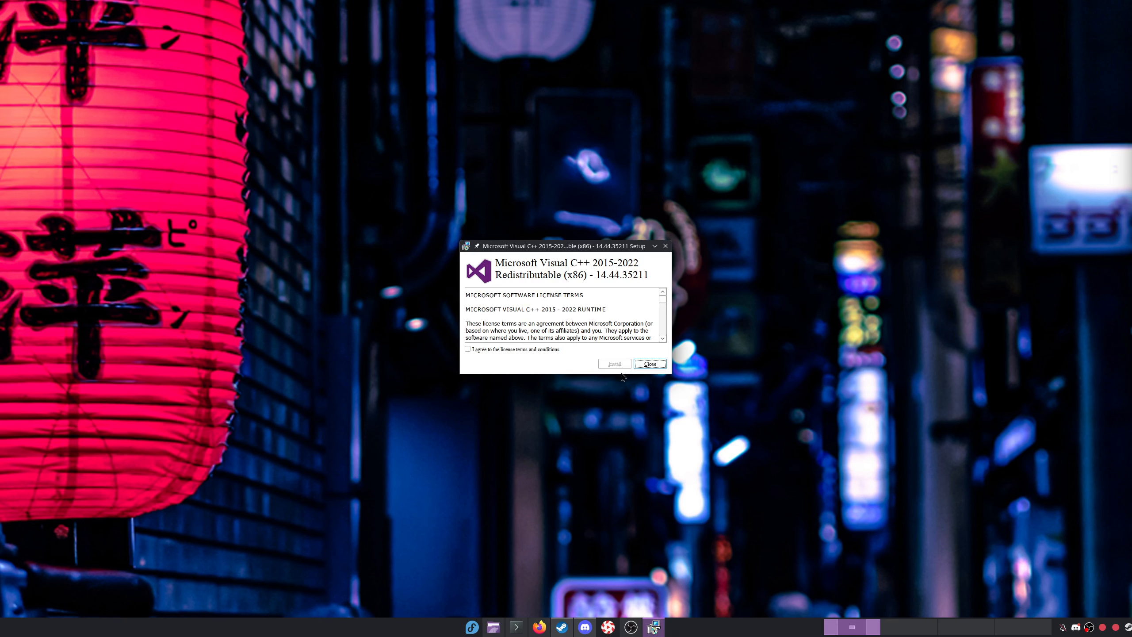
left_click(480, 351)
left_click(612, 365)
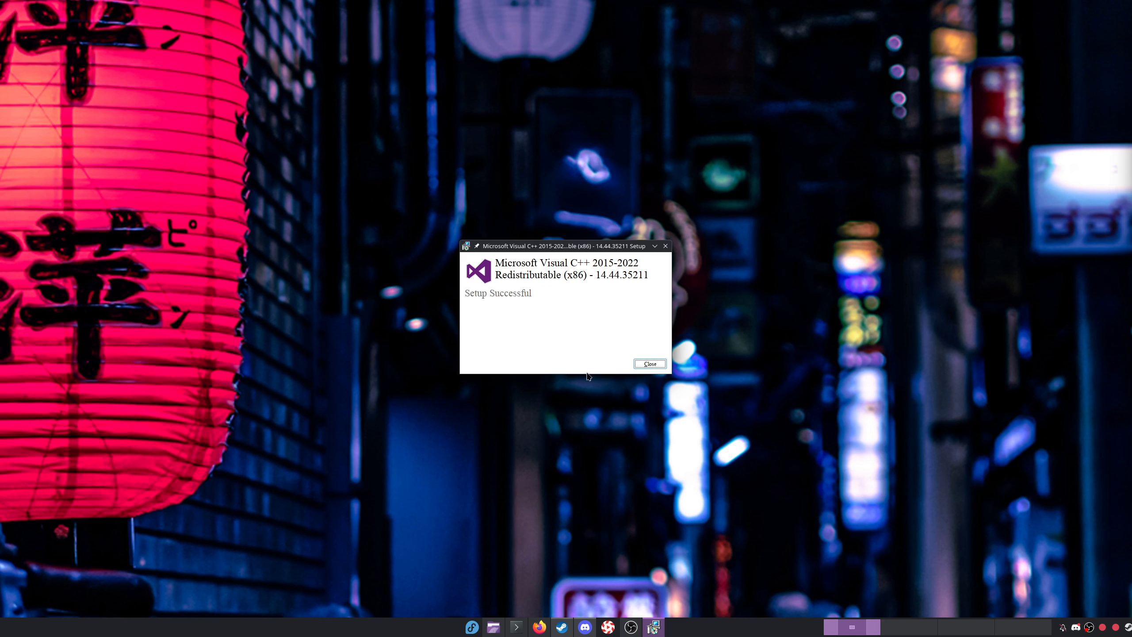
left_click(650, 364)
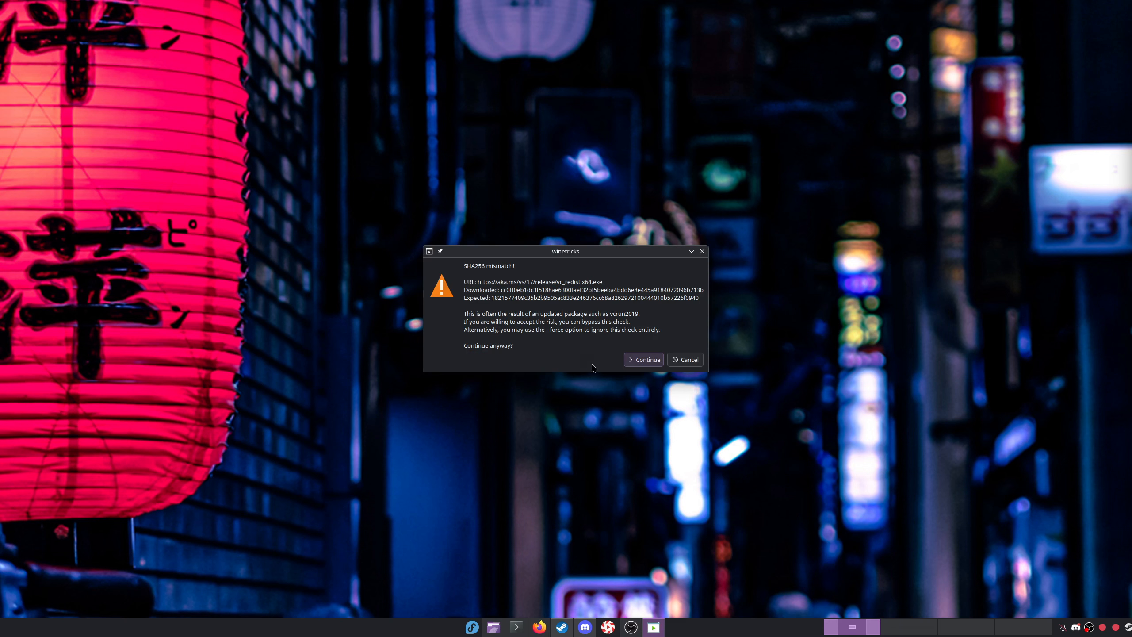
Continue past the x64 checksum mismatch, install the Visual C++ 2015-2022 Redistributable (x64) with its license accepted, and exit Winetricks
left_click(639, 362)
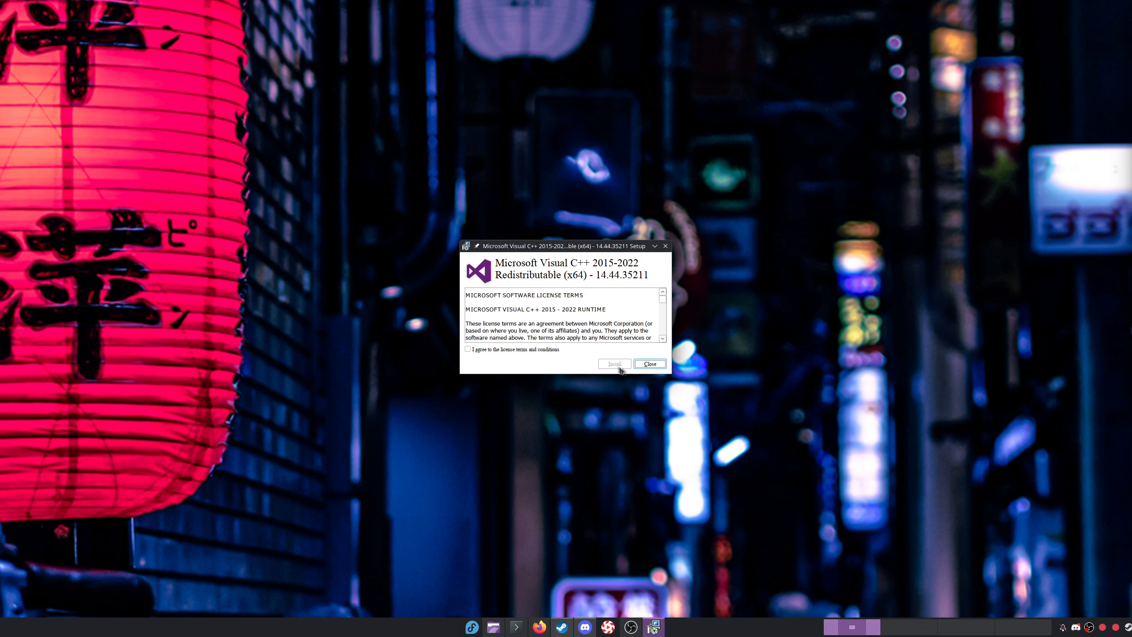
left_click(474, 351)
left_click(612, 364)
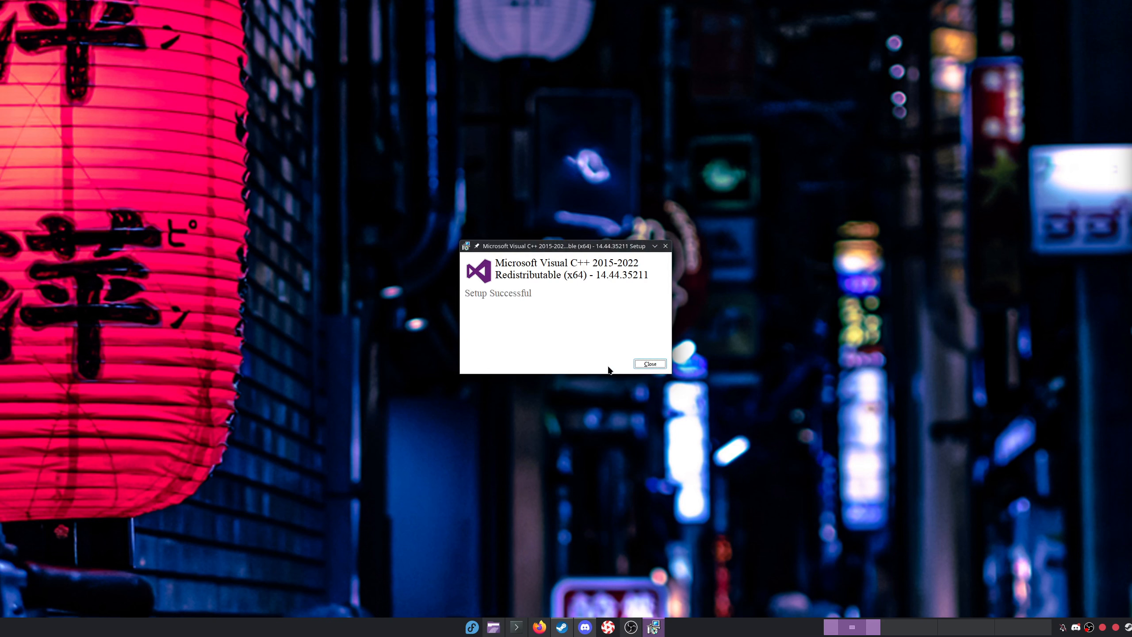
left_click(662, 365)
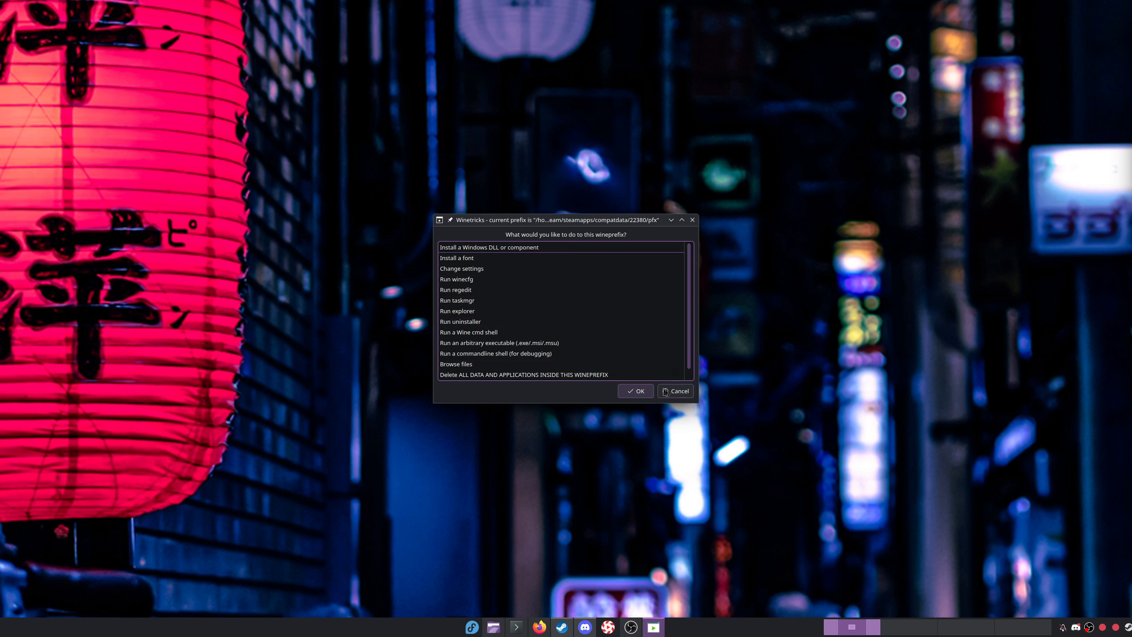
left_click(682, 392)
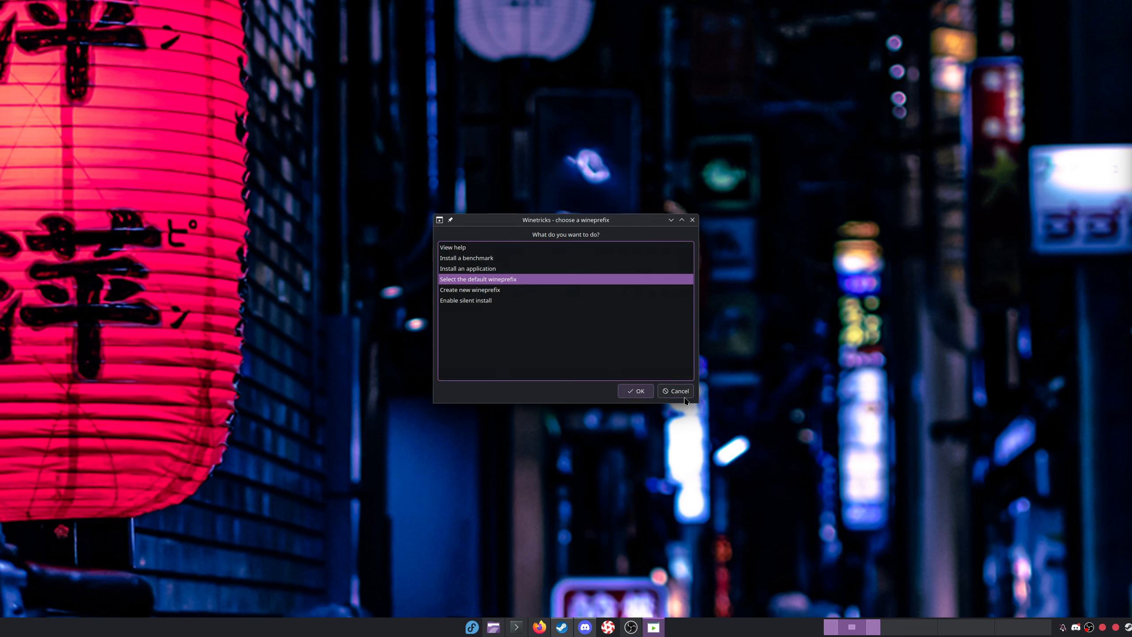
left_click(685, 396)
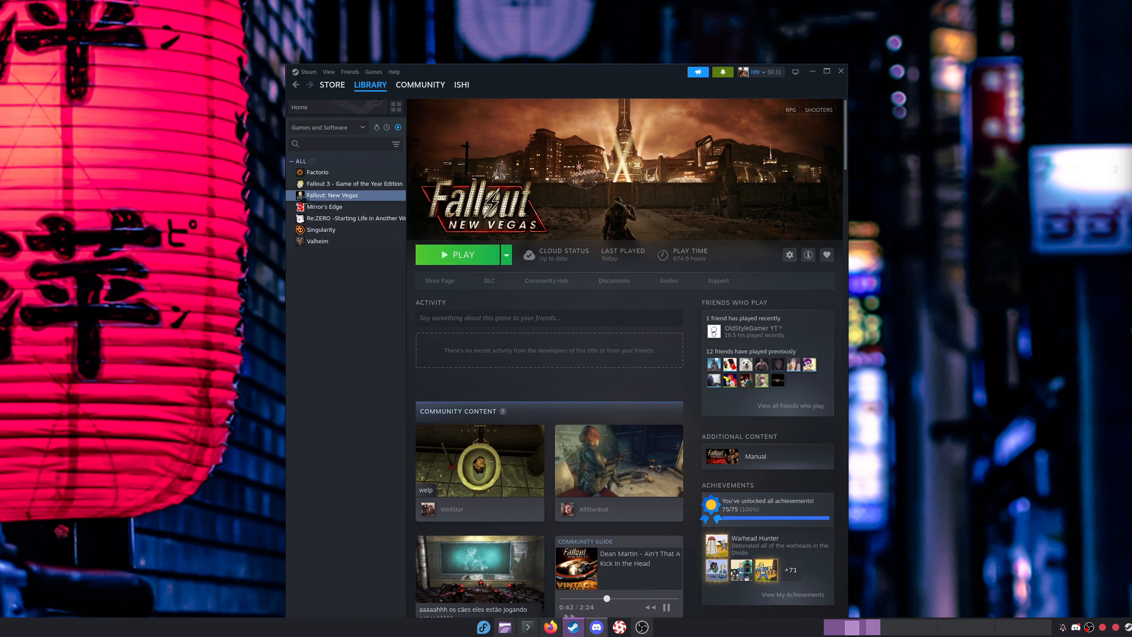
Review the compatibility tools offered in the Fallout: New Vegas properties in Steam, leaving Proton Experimental selected, and close the properties
right_click(303, 200)
left_click(352, 281)
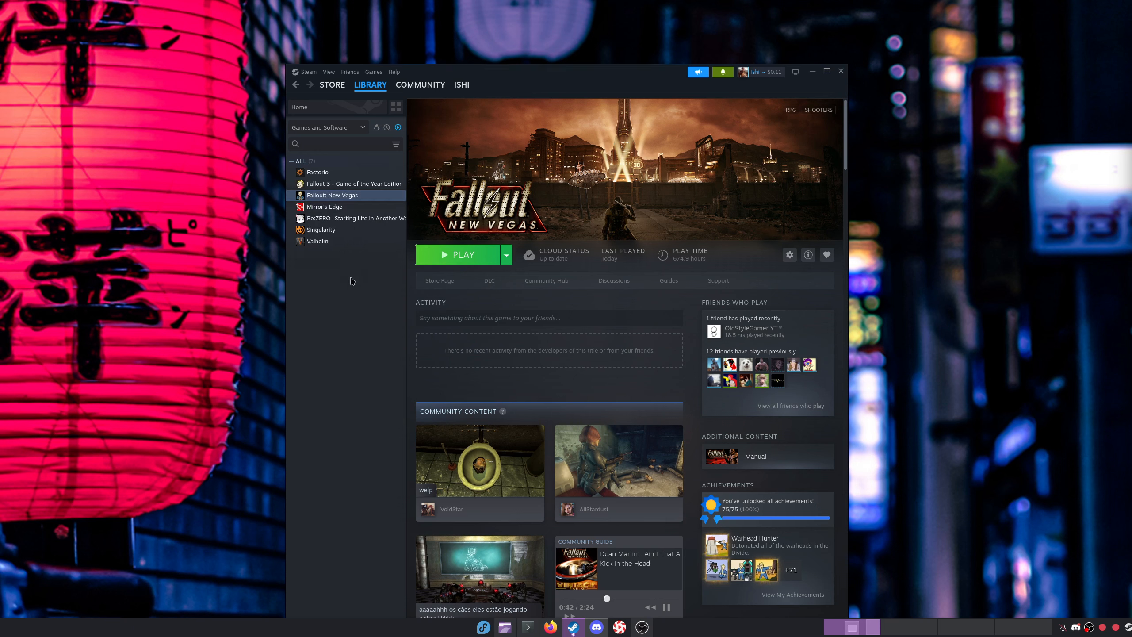
left_click(410, 307)
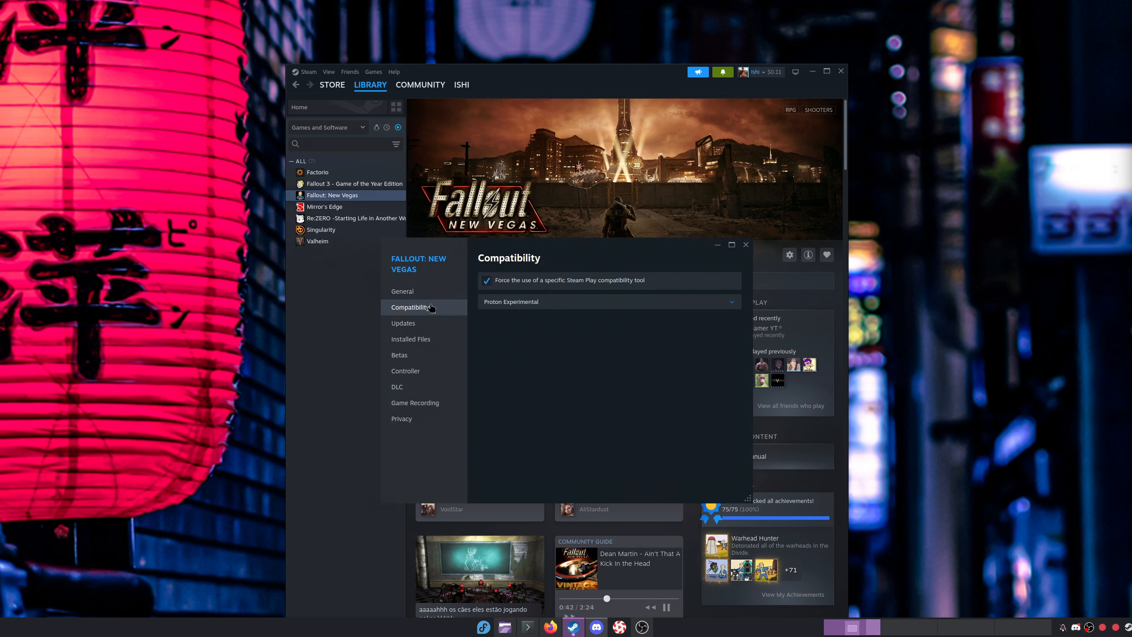
left_click(600, 304)
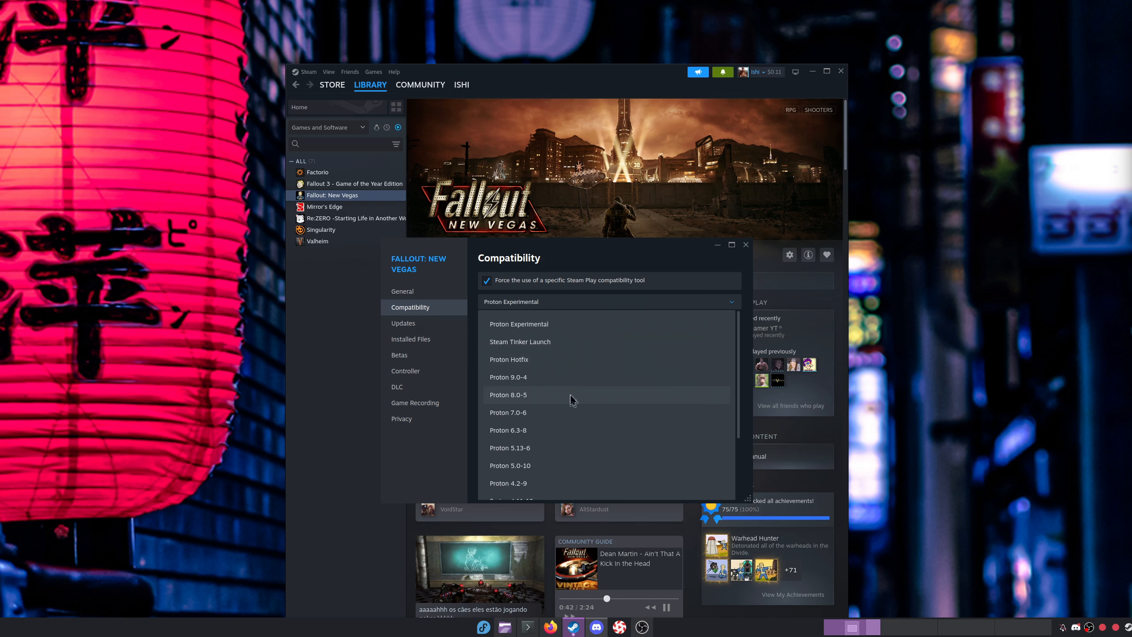
scroll(578, 411, "down", 3)
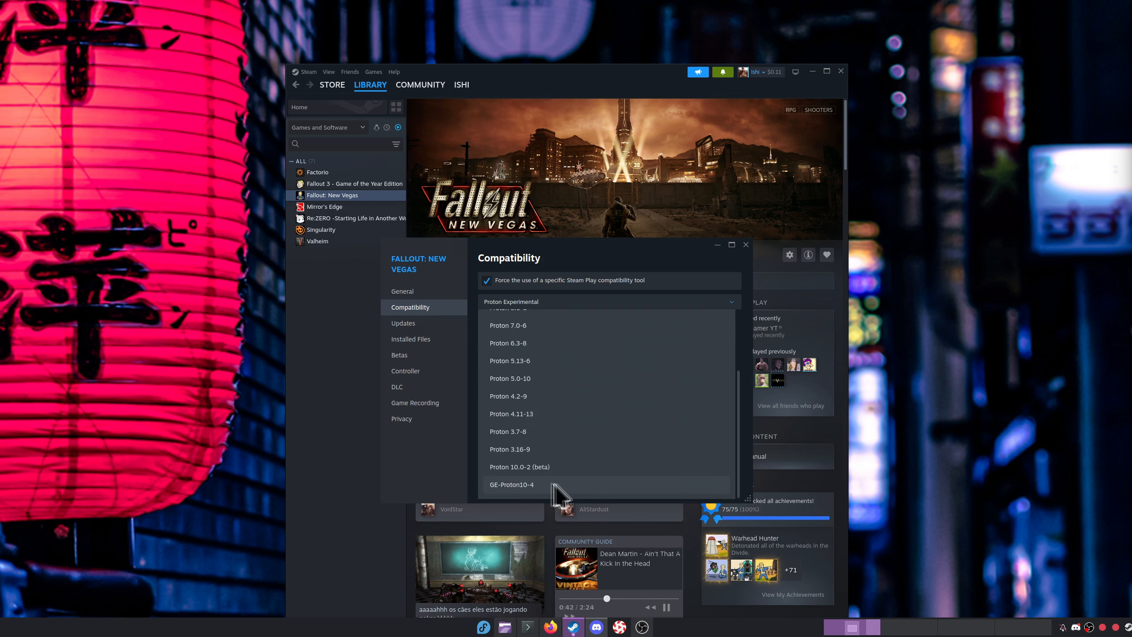
scroll(614, 384, "up", 3)
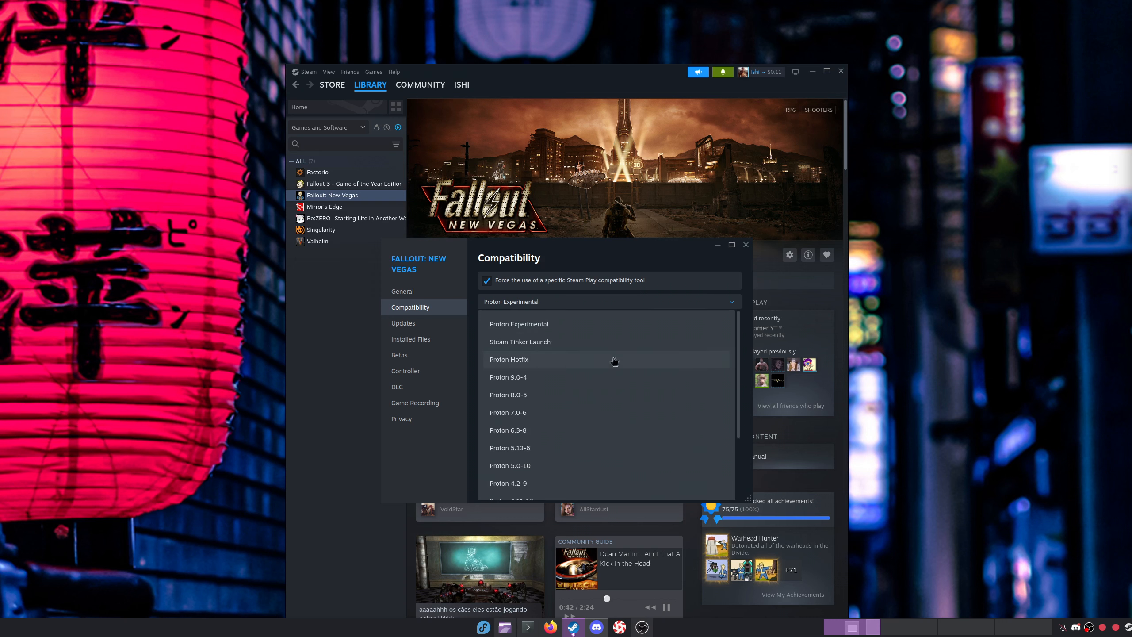
left_click(747, 247)
left_click(746, 246)
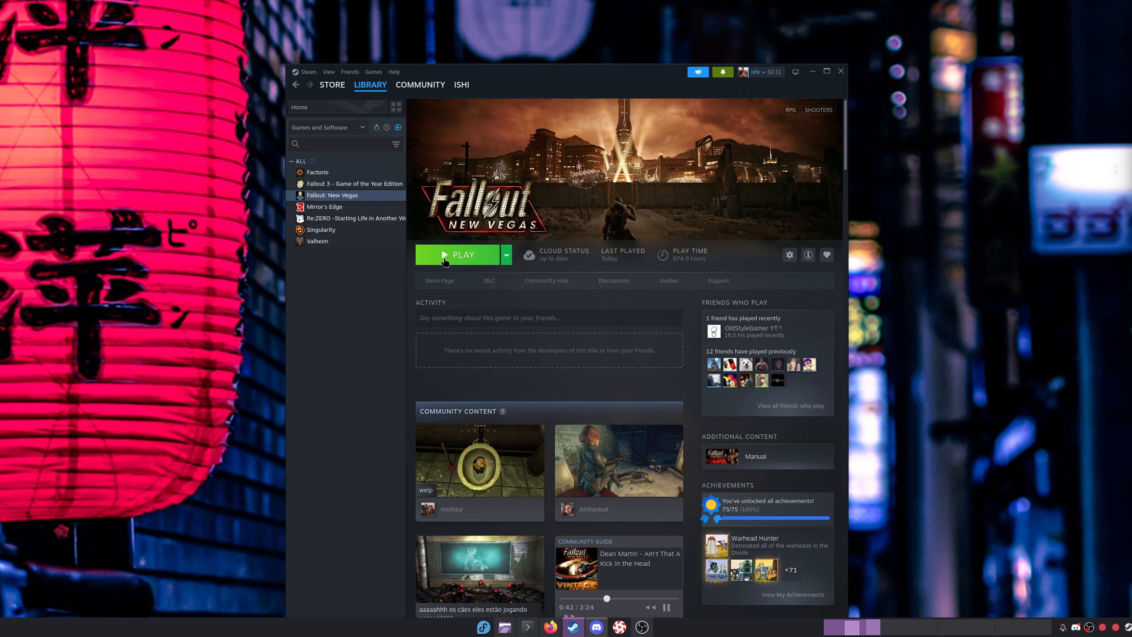
Launch Fallout: New Vegas from Steam through its launcher and run getnvseversion in the game console
left_click(448, 261)
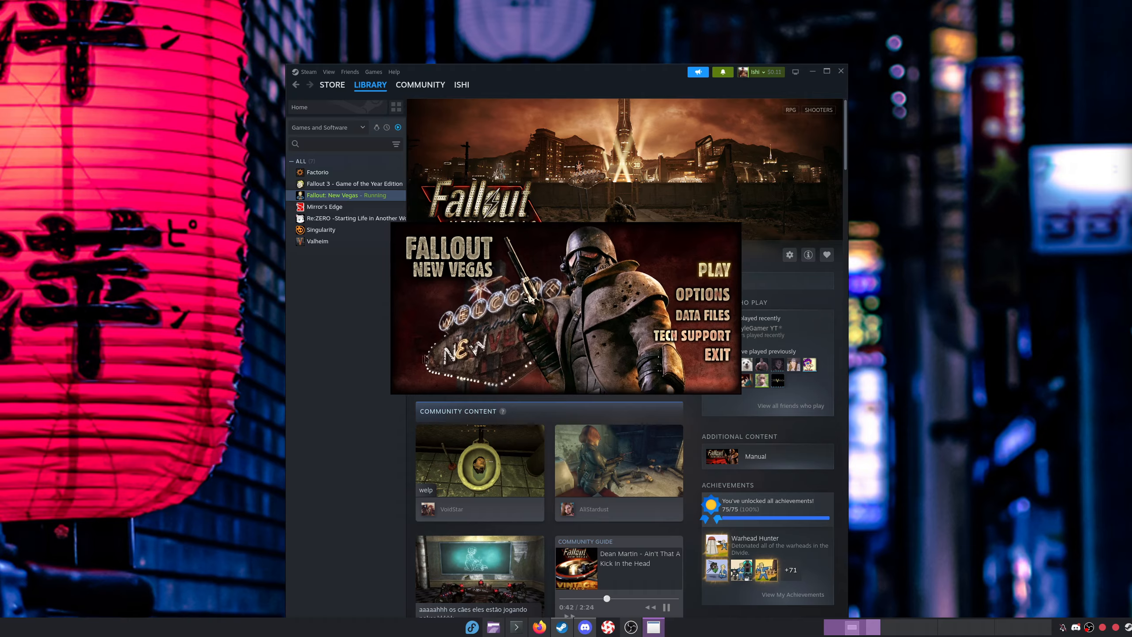
key("Return")
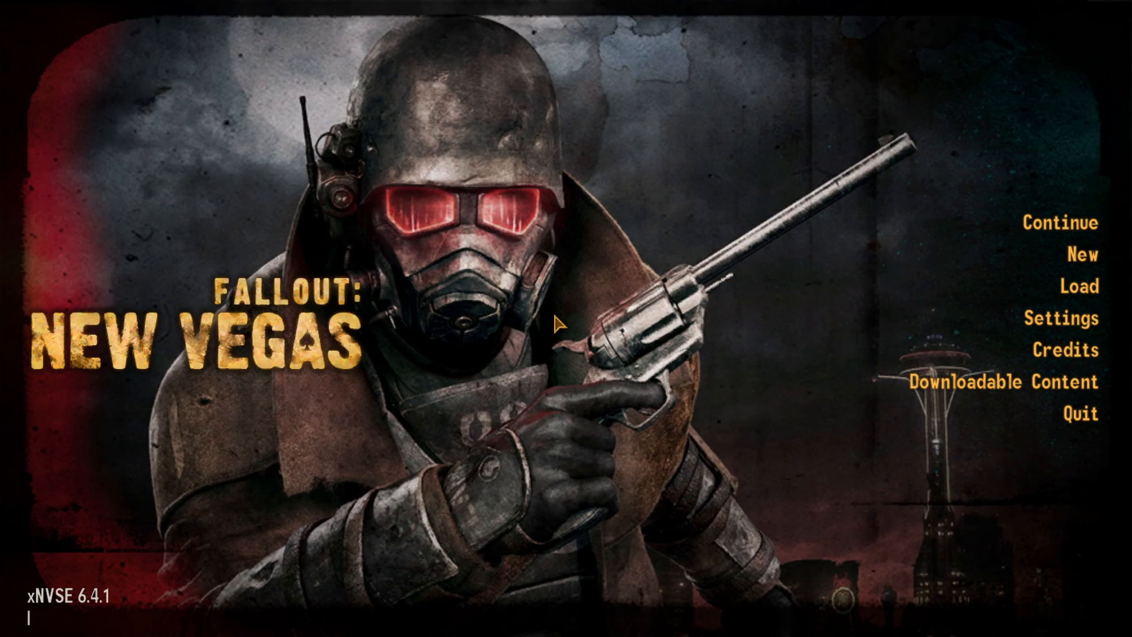
type("getnvsevel")
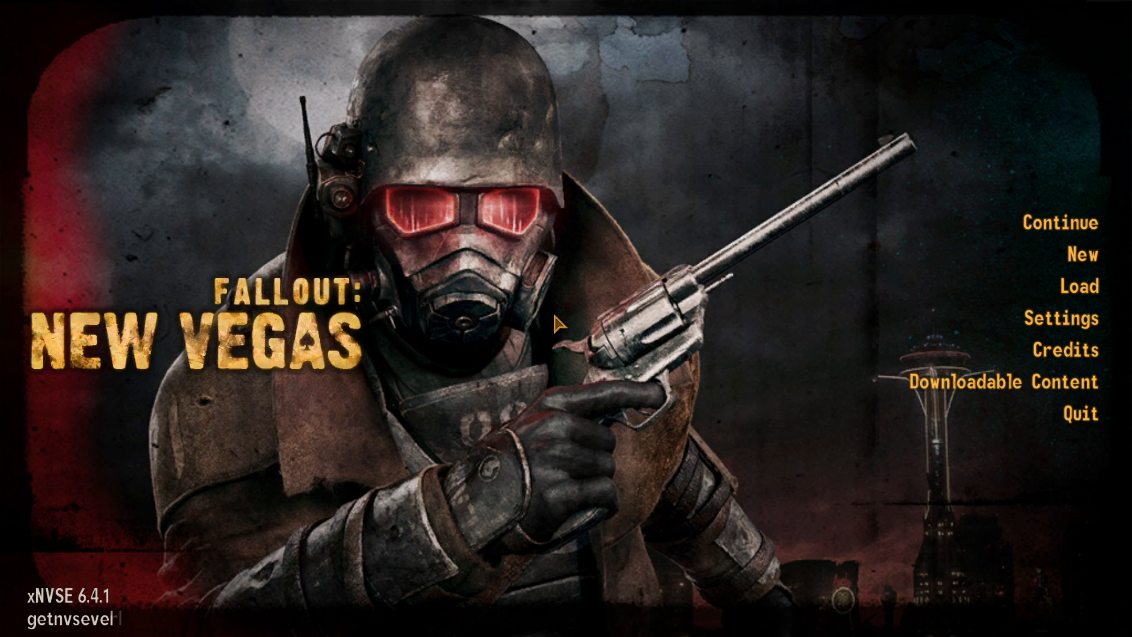
key("BackSpace")
type("rsion")
key("Return")
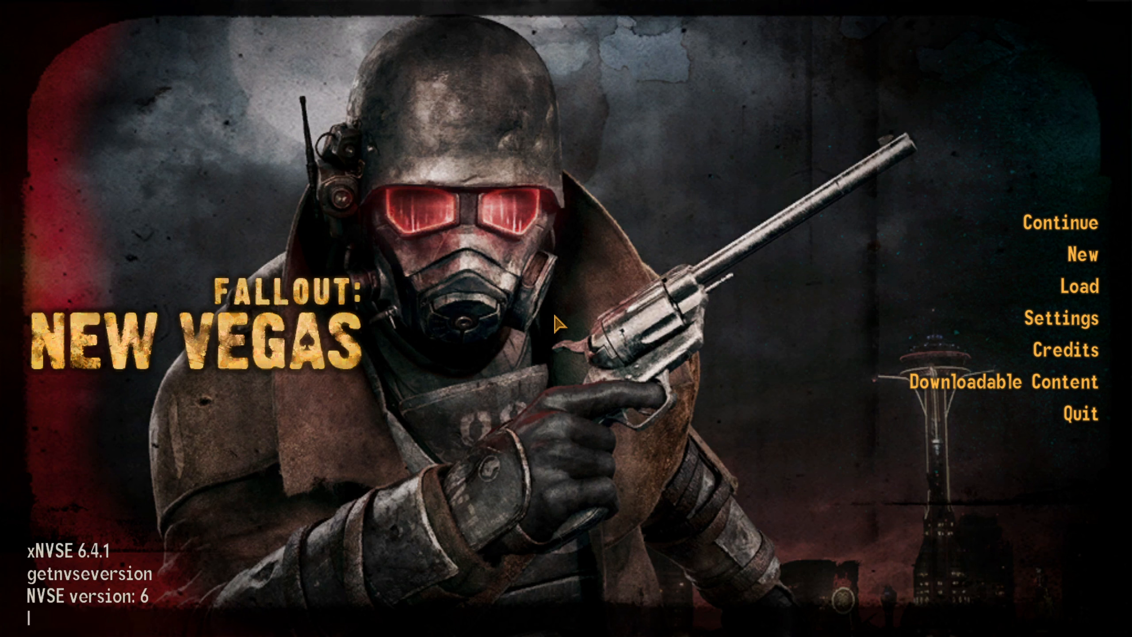